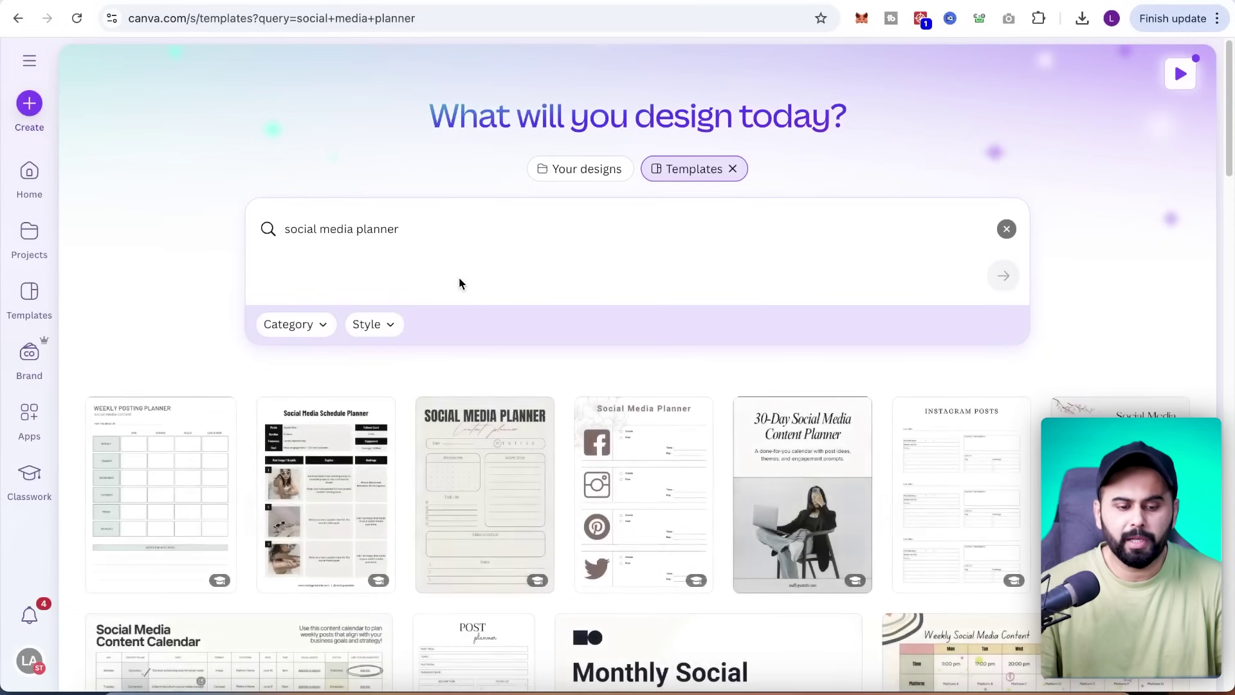
Step: Browse the social media planner templates and open the Beige Feminine Social Media Project Tracker Planner for customization
scroll(978, 355, down, 5)
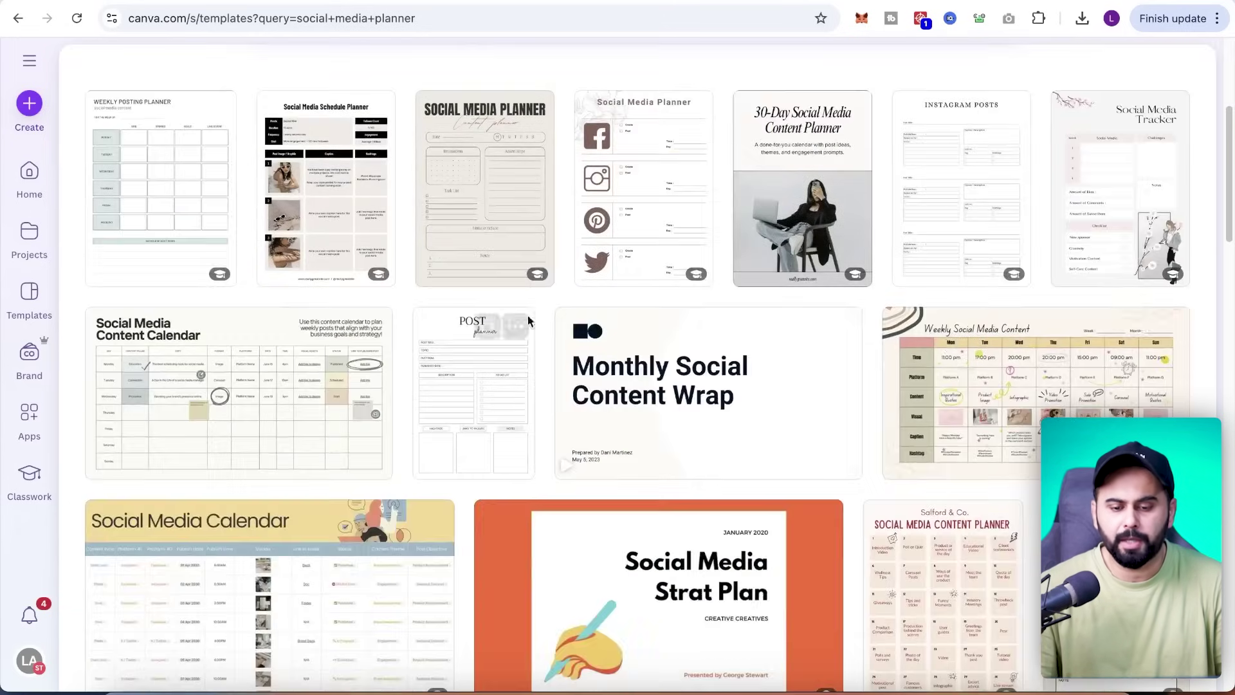
scroll(687, 358, down, 1)
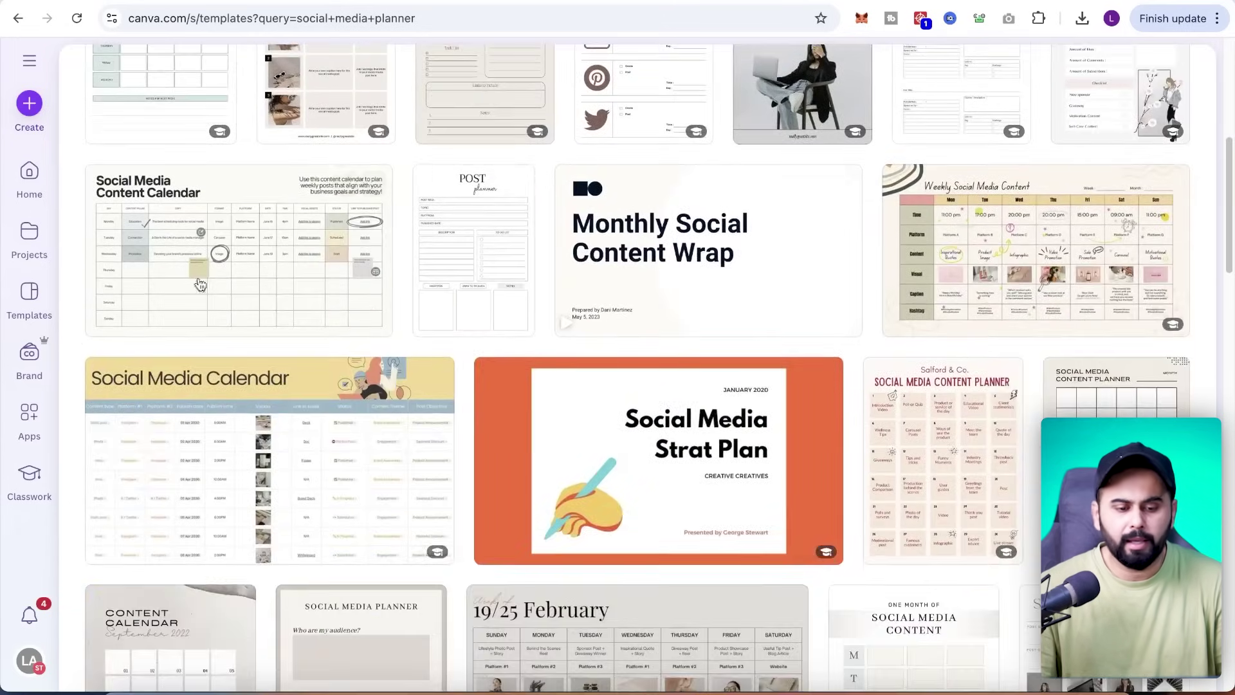
scroll(83, 348, down, 6)
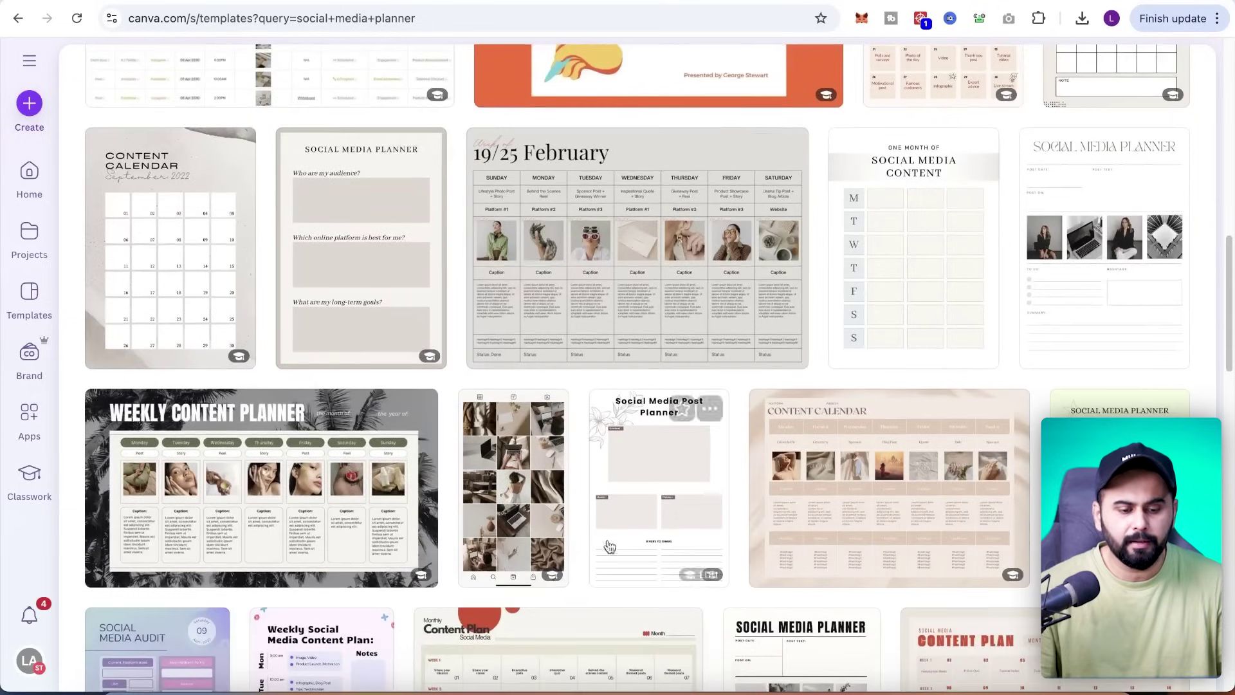
scroll(619, 440, down, 2)
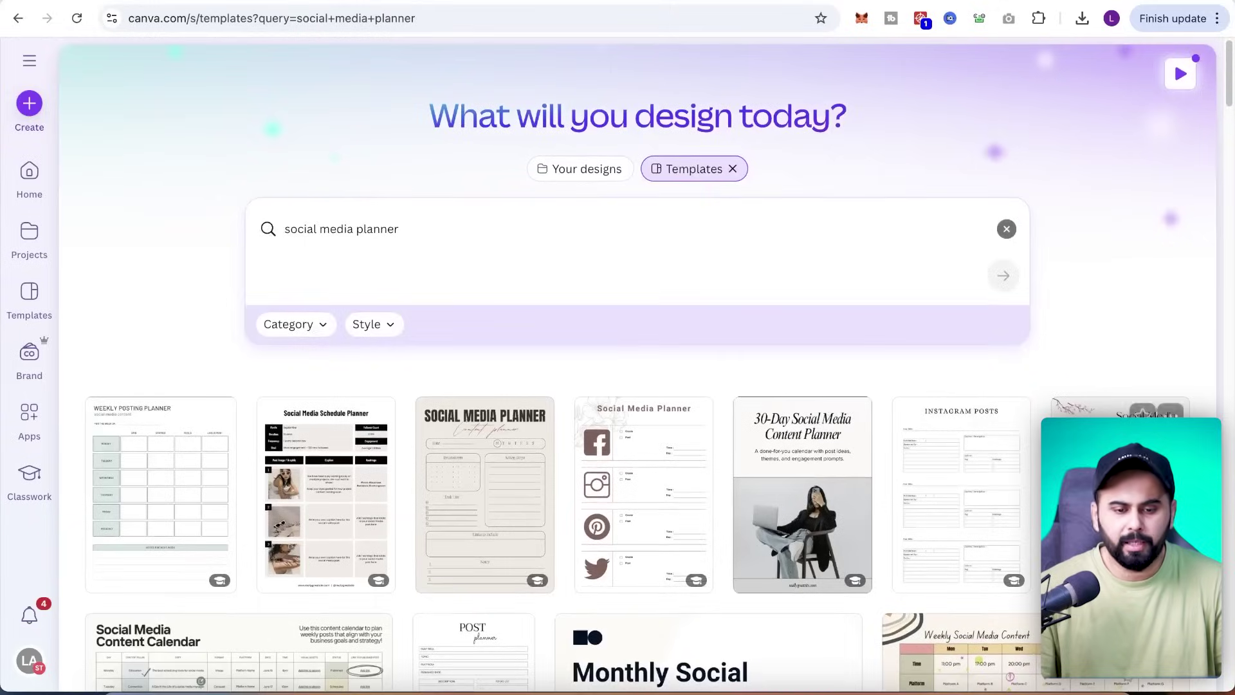
click(1120, 450)
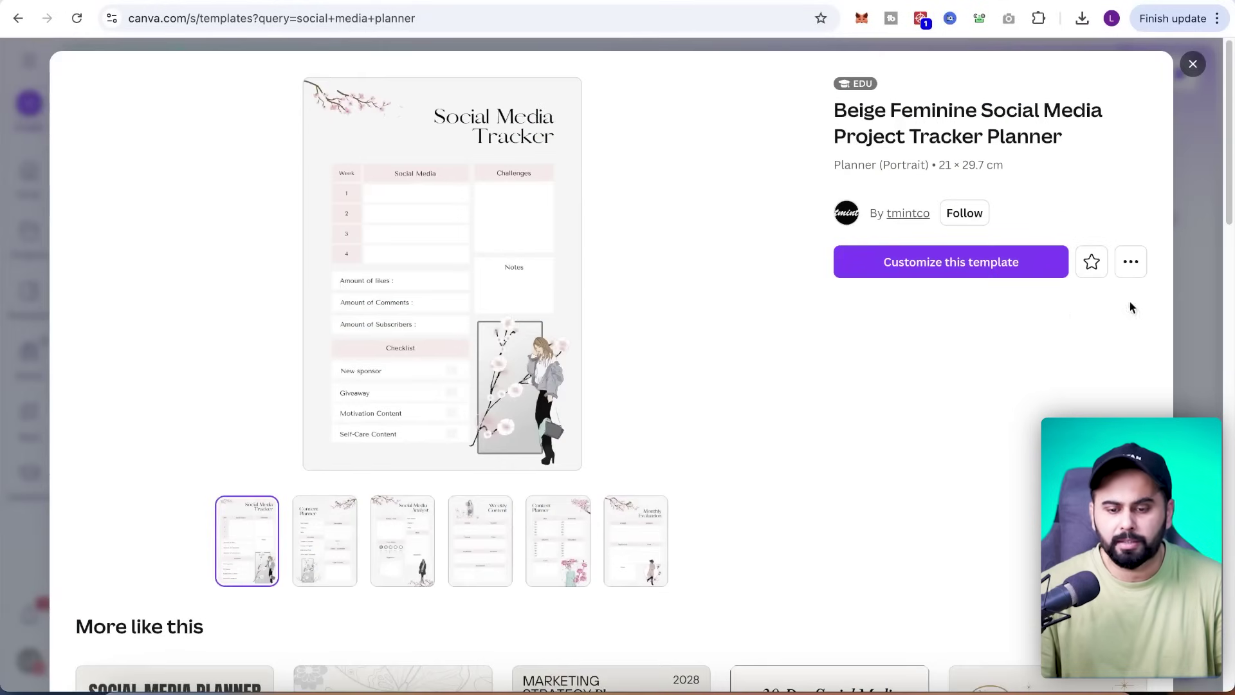
click(991, 265)
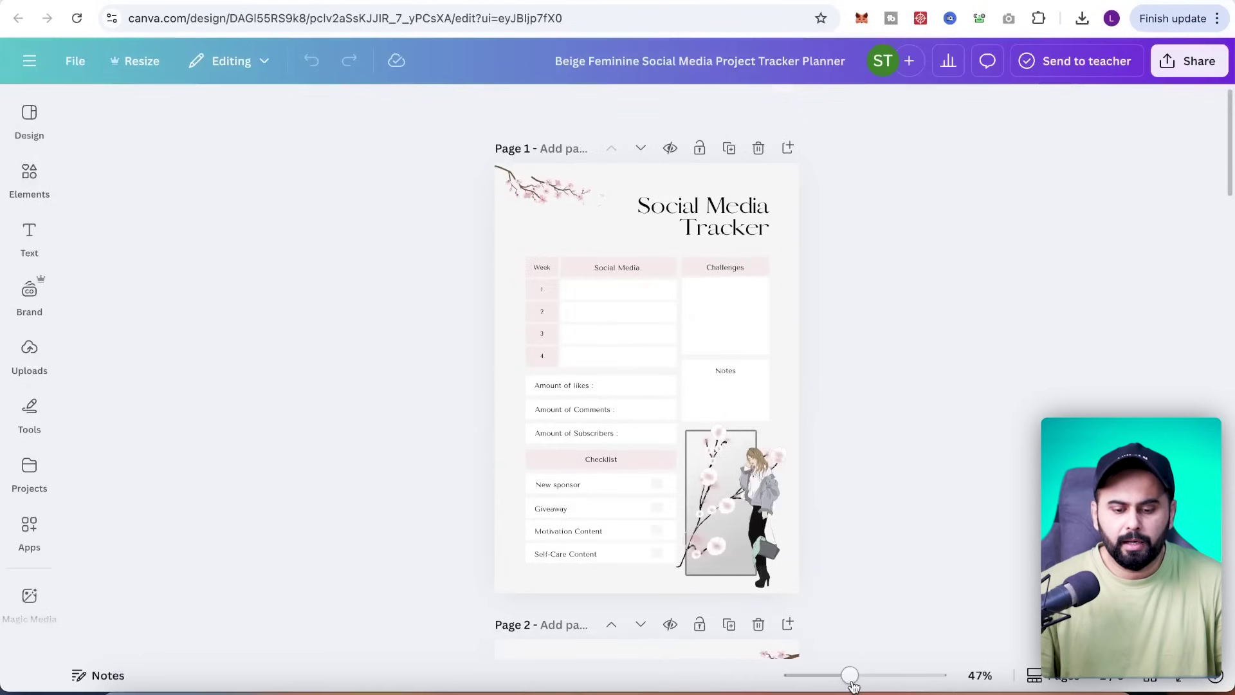
Step: Examine the layout of the Social Media Tracker page and the Content Planner page at a larger zoom
scroll(991, 526, up, 4)
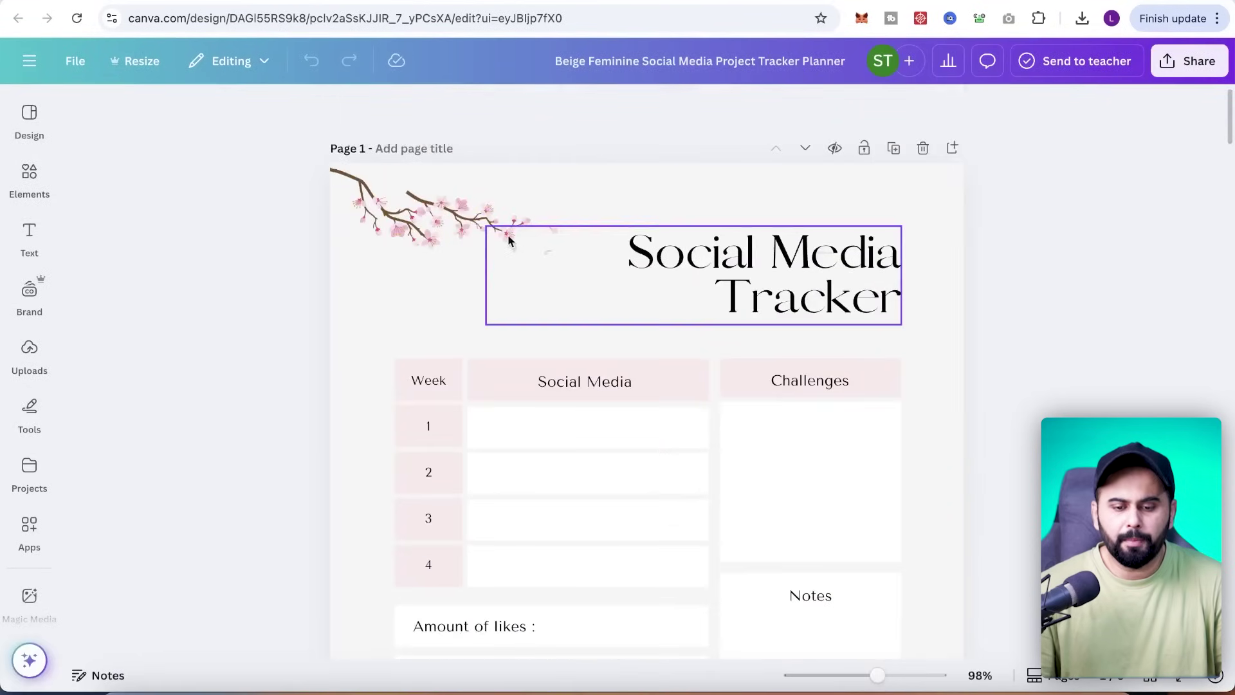
scroll(717, 438, down, 5)
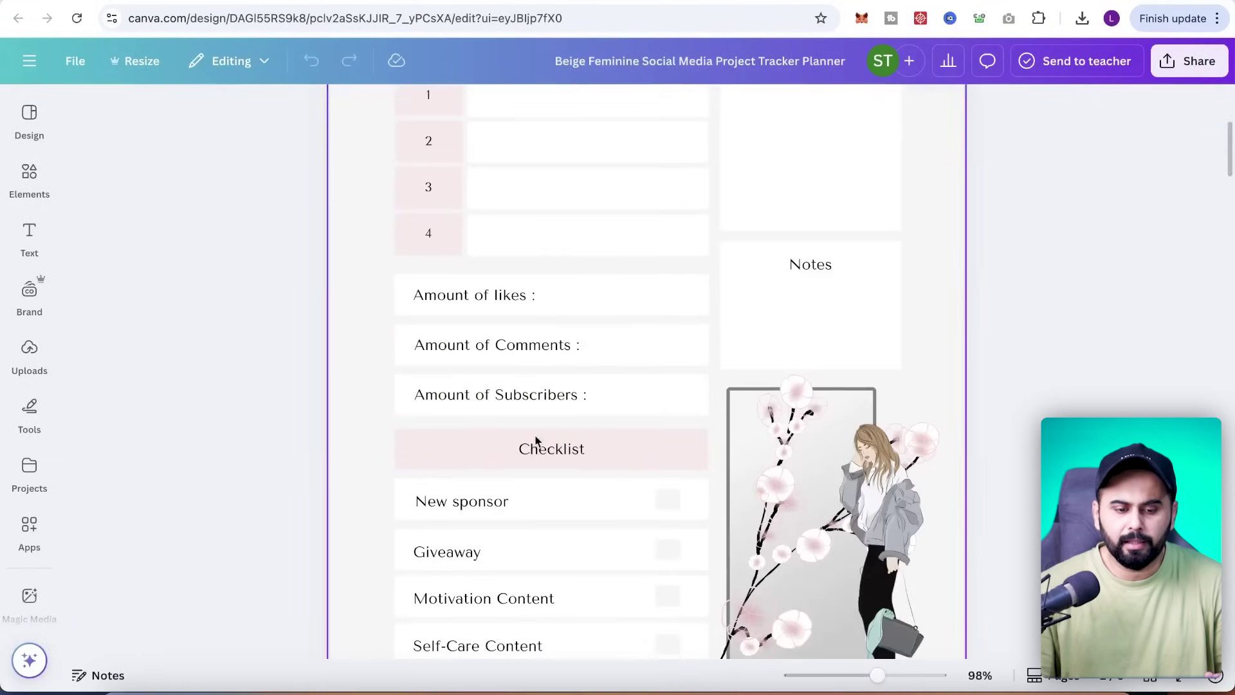
scroll(614, 351, up, 3)
scroll(615, 352, up, 2)
scroll(639, 441, down, 14)
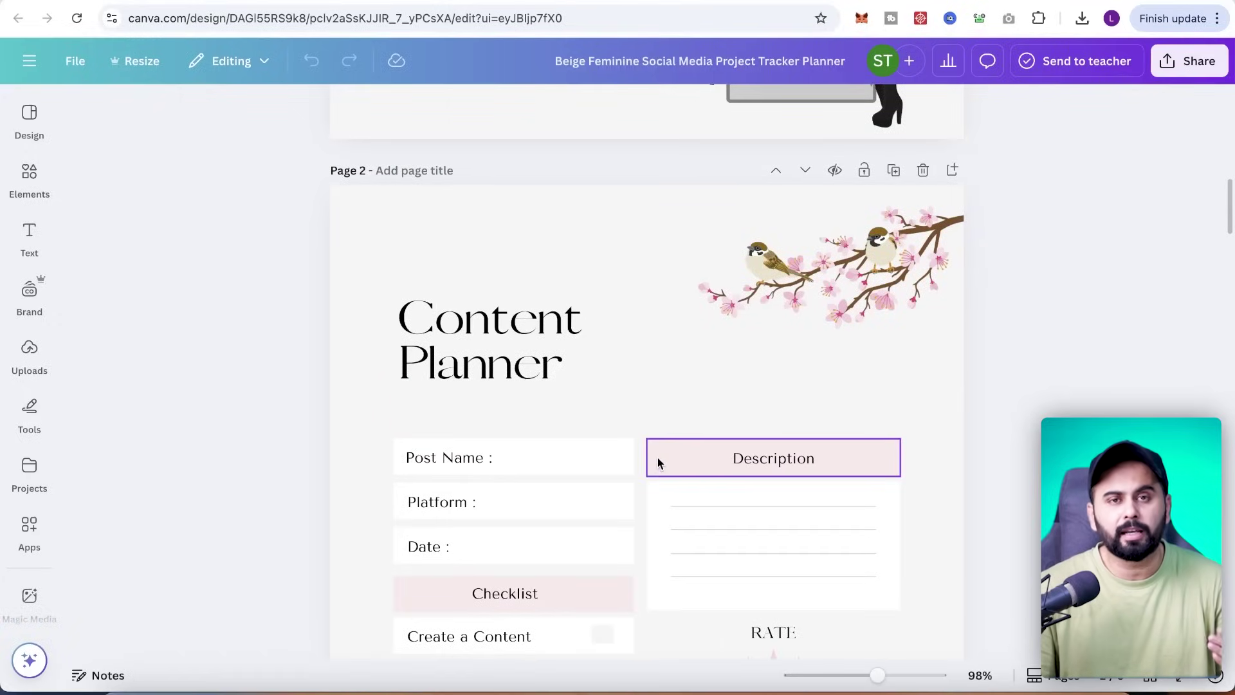
scroll(808, 330, up, 5)
scroll(801, 364, up, 8)
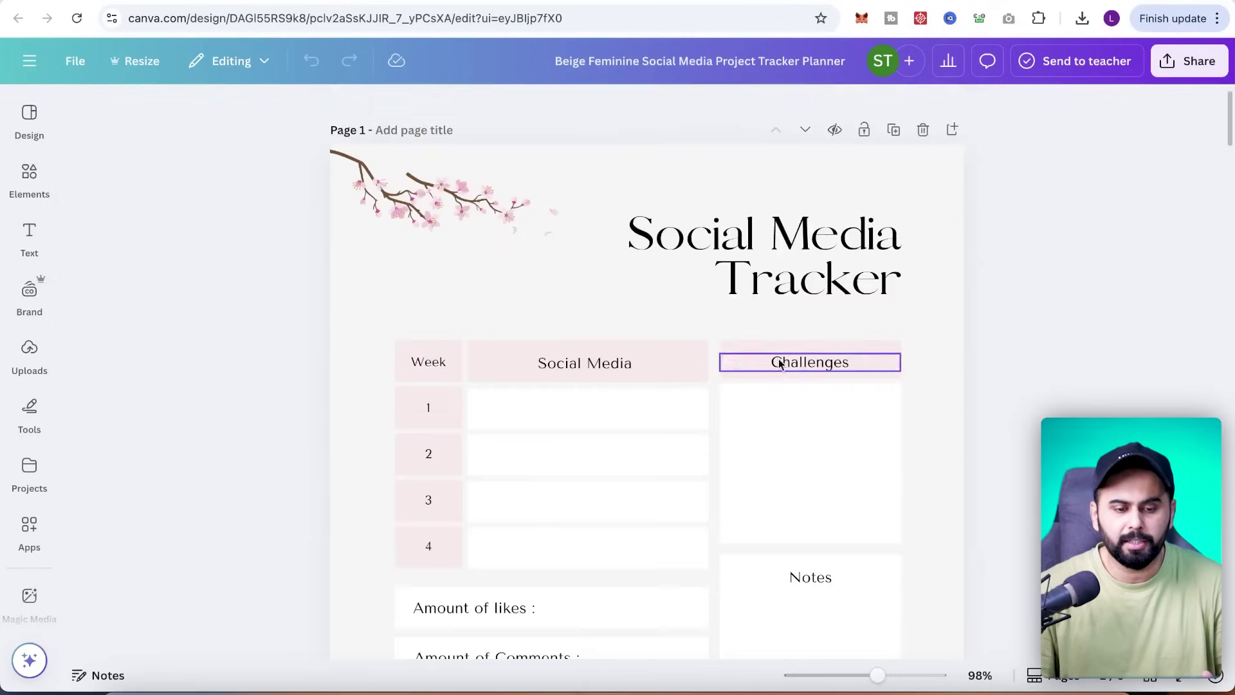
Step: Search the graphics elements for "tree branches" and delete the cherry blossom branch from the corner of page 1
click(416, 155)
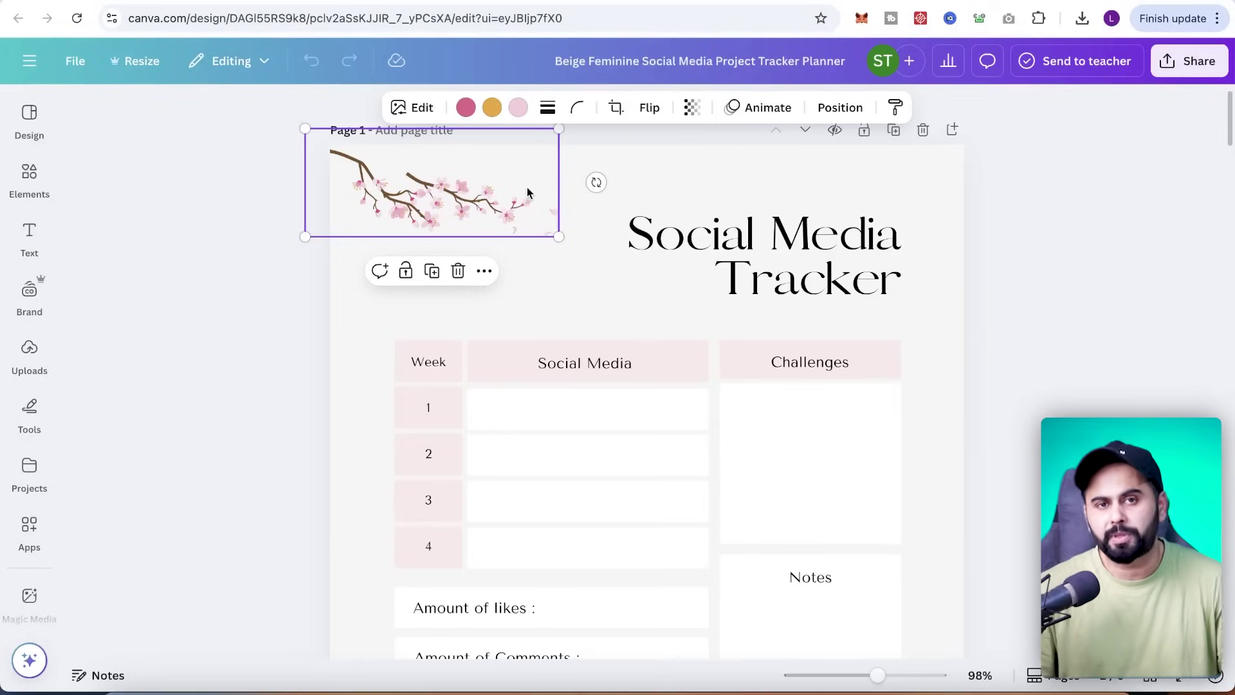
click(29, 176)
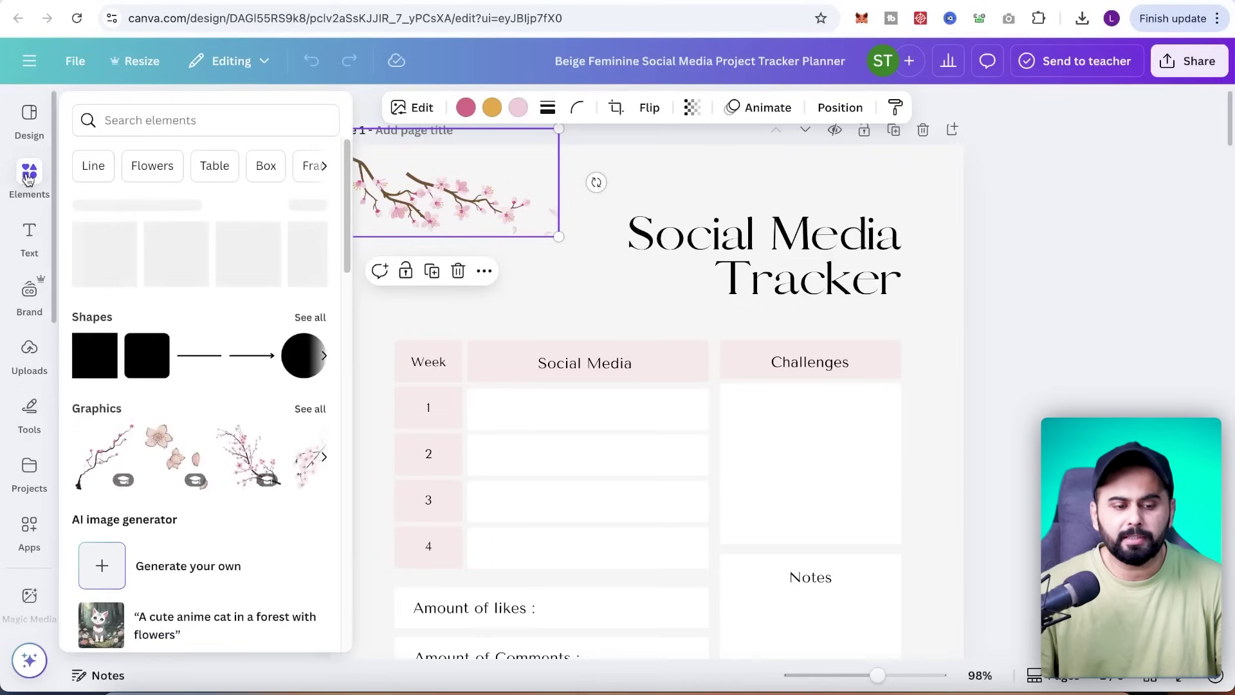
text(tree b)
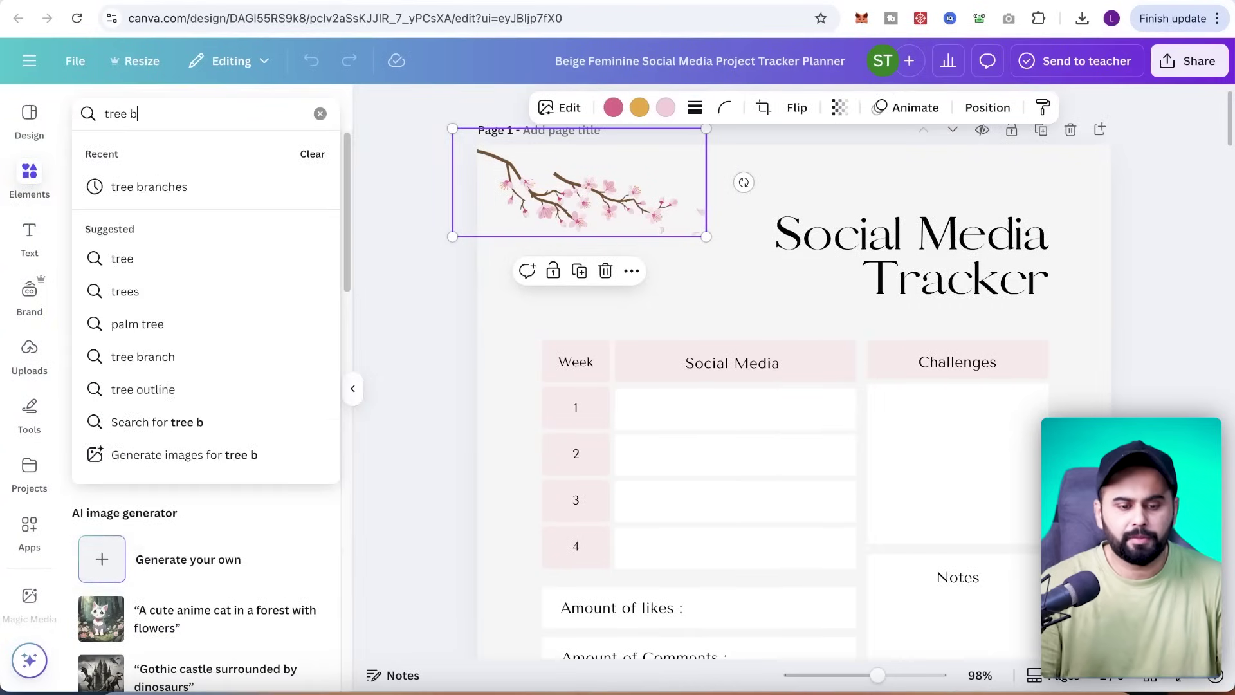
key(Return)
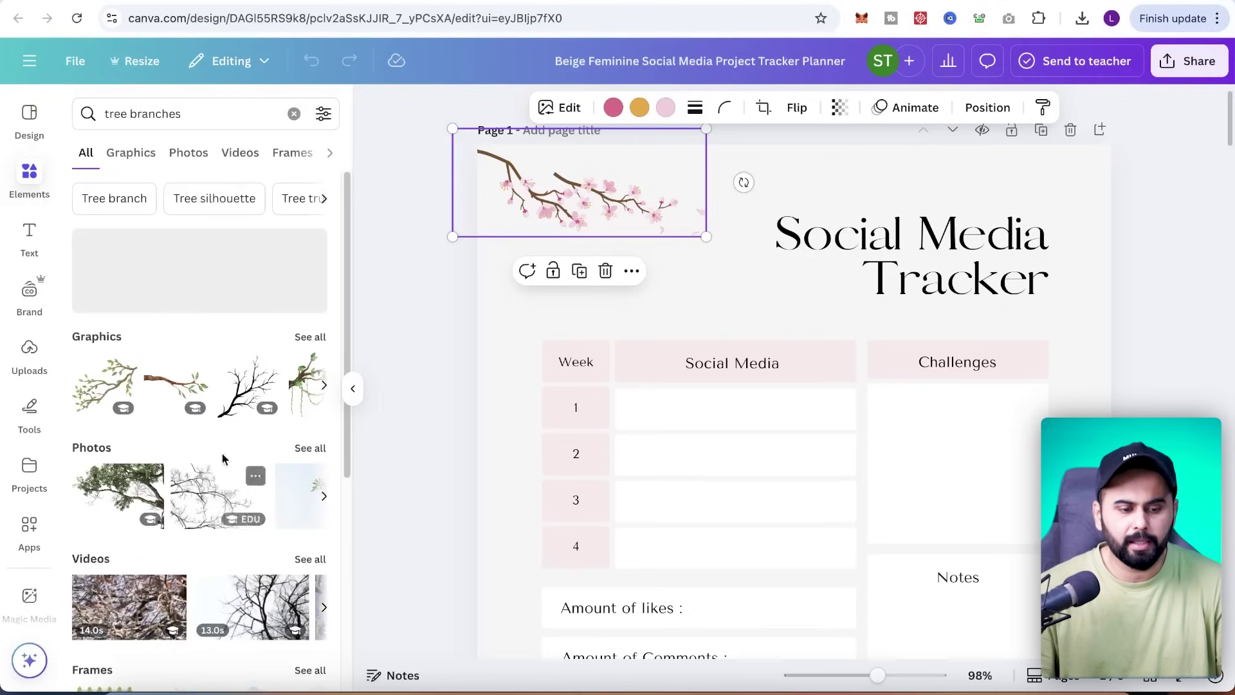
click(309, 338)
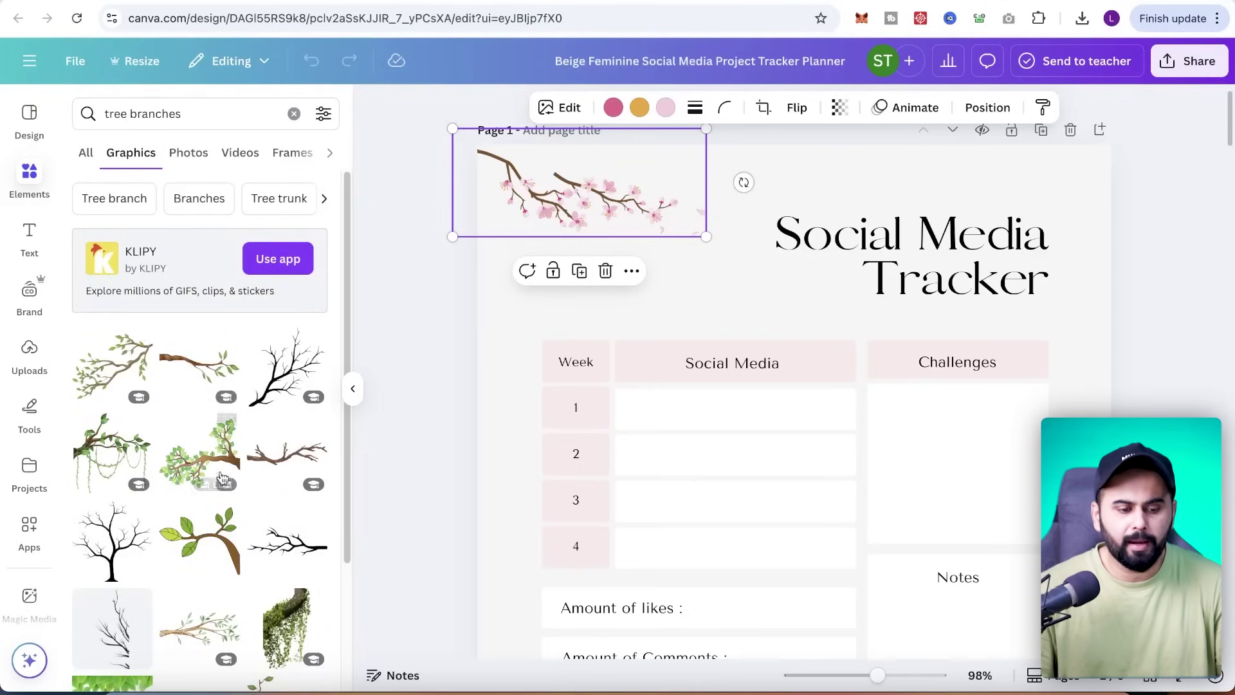
scroll(264, 482, down, 1)
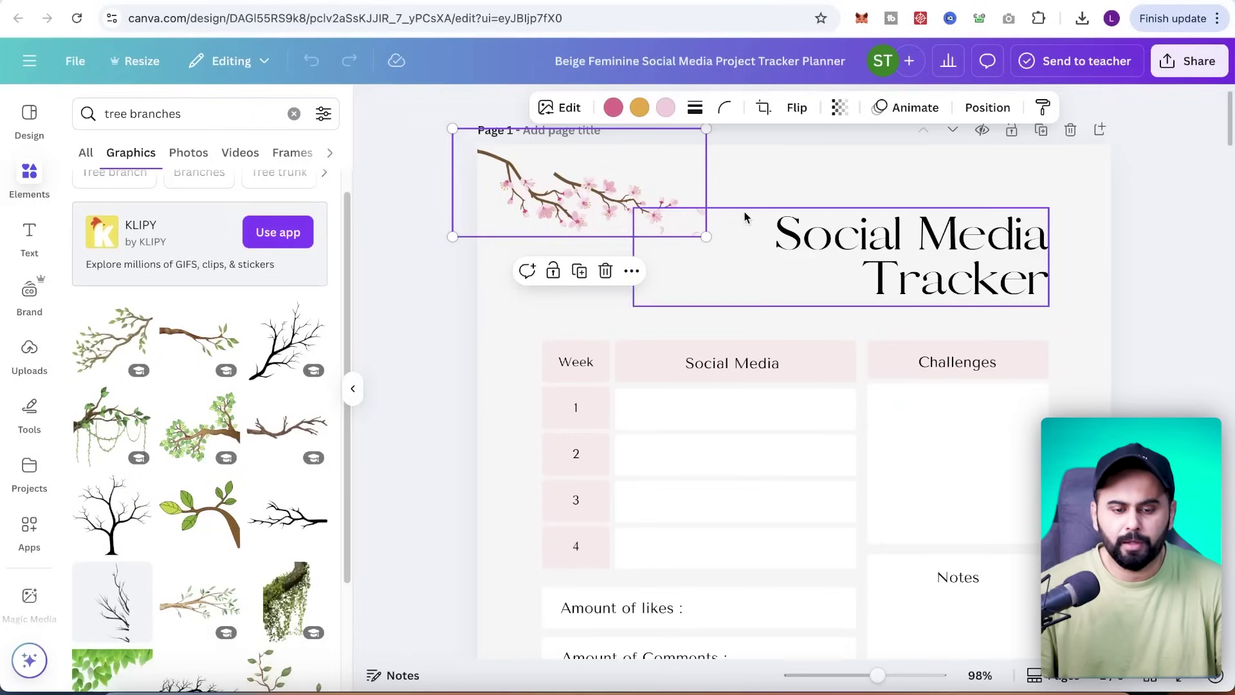
click(605, 270)
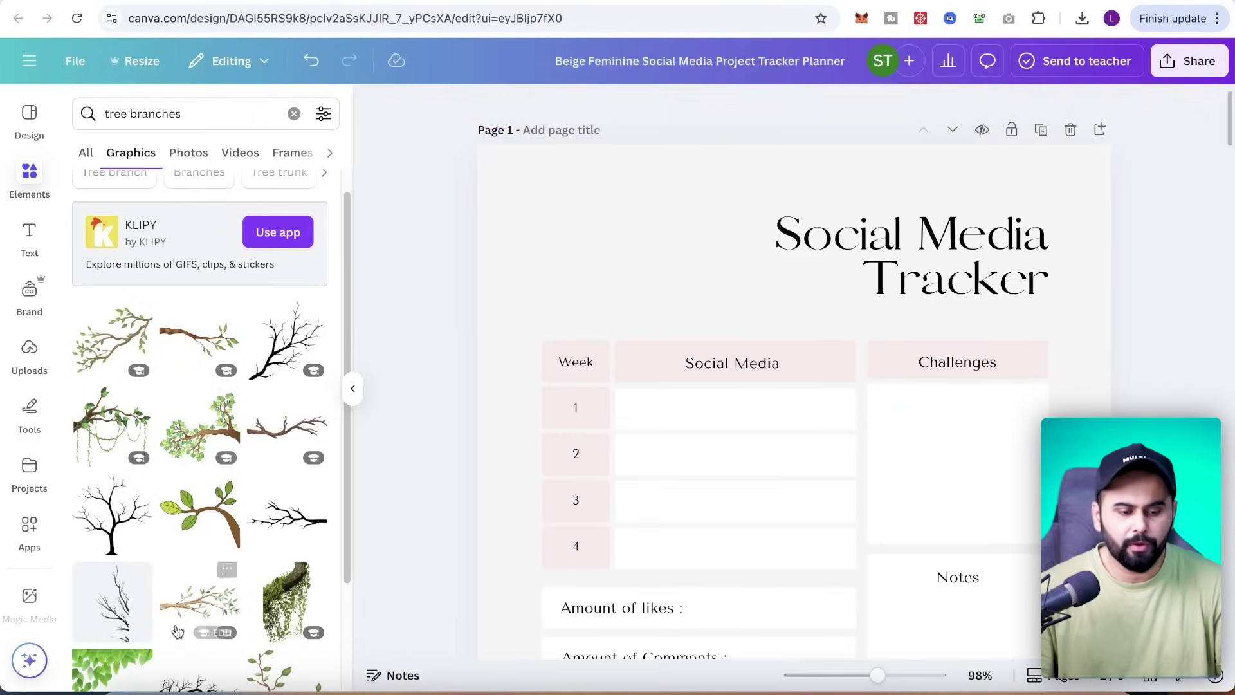
Step: Try the hanging green leaves graphic, scaled down, in the upper-left corner of page 1
scroll(187, 618, down, 3)
click(108, 550)
drag(1048, 339, 695, 370)
drag(558, 413, 554, 181)
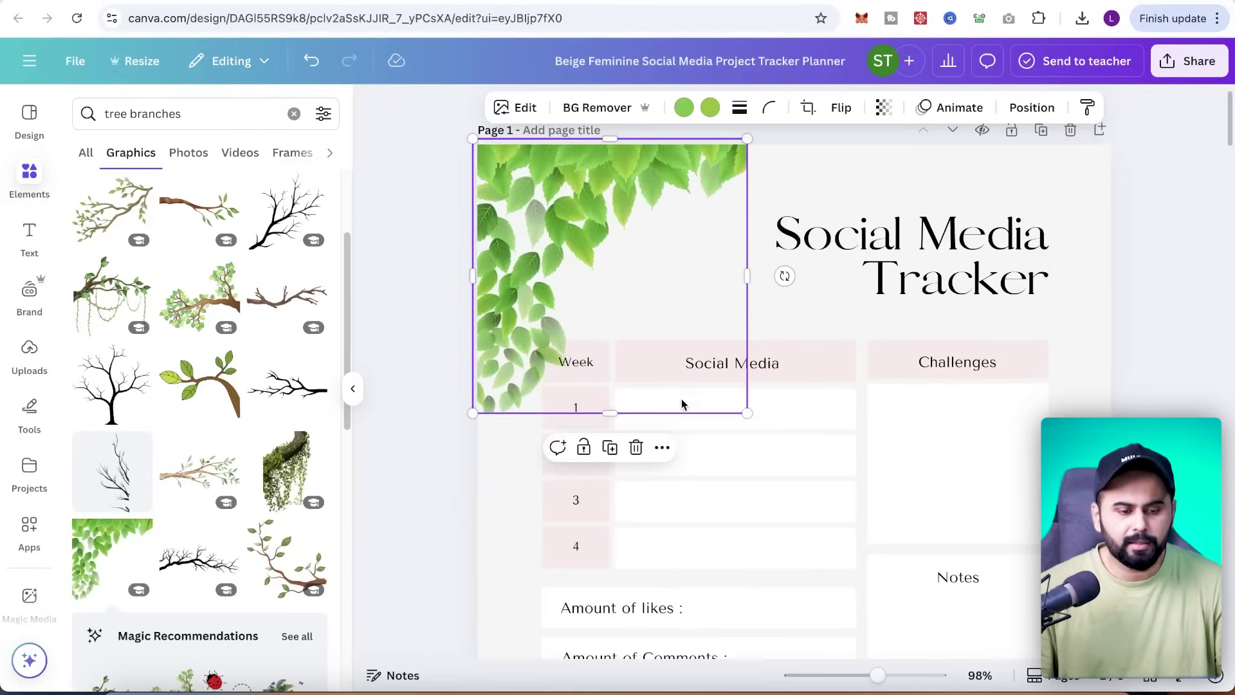
drag(747, 413, 690, 355)
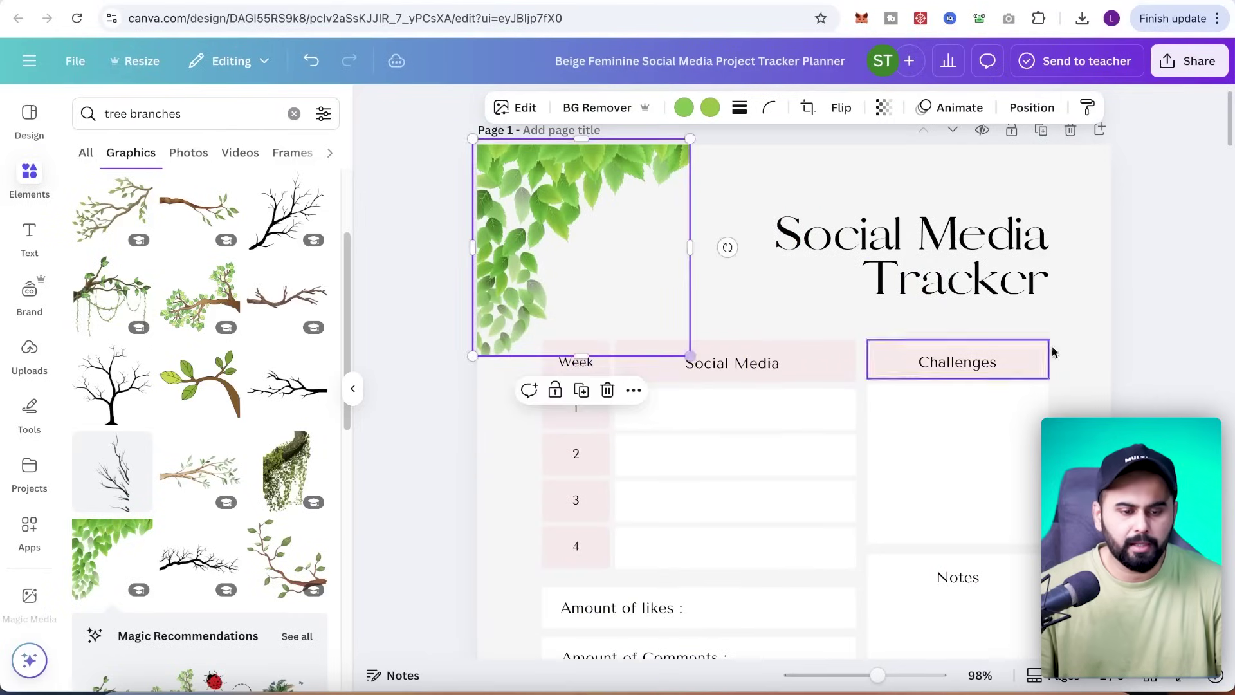
click(1207, 292)
Step: Add the brown branch with green leaves, flip it horizontally, and fit it into the upper-left corner of page 1
click(200, 296)
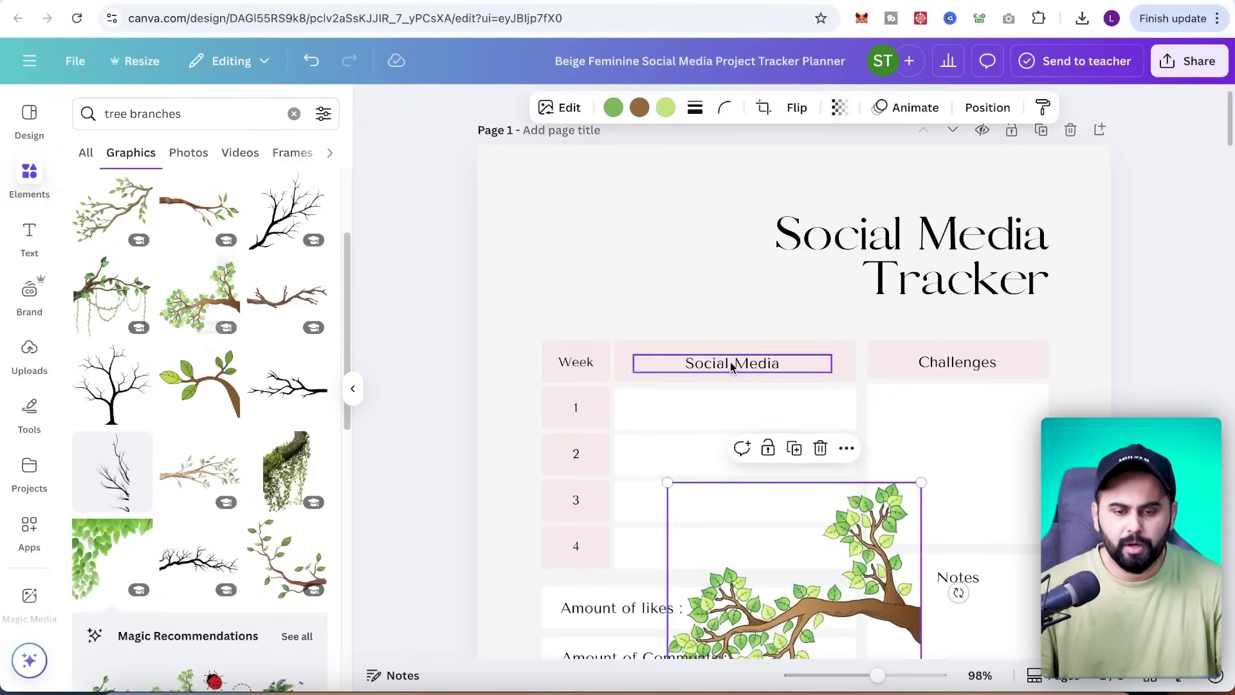
drag(798, 579, 598, 252)
click(804, 122)
click(823, 150)
drag(725, 365, 661, 306)
drag(597, 246, 603, 259)
click(1145, 286)
Step: Set the leafy branch graphic's transparency to about 74
click(599, 230)
click(853, 108)
drag(896, 174, 868, 181)
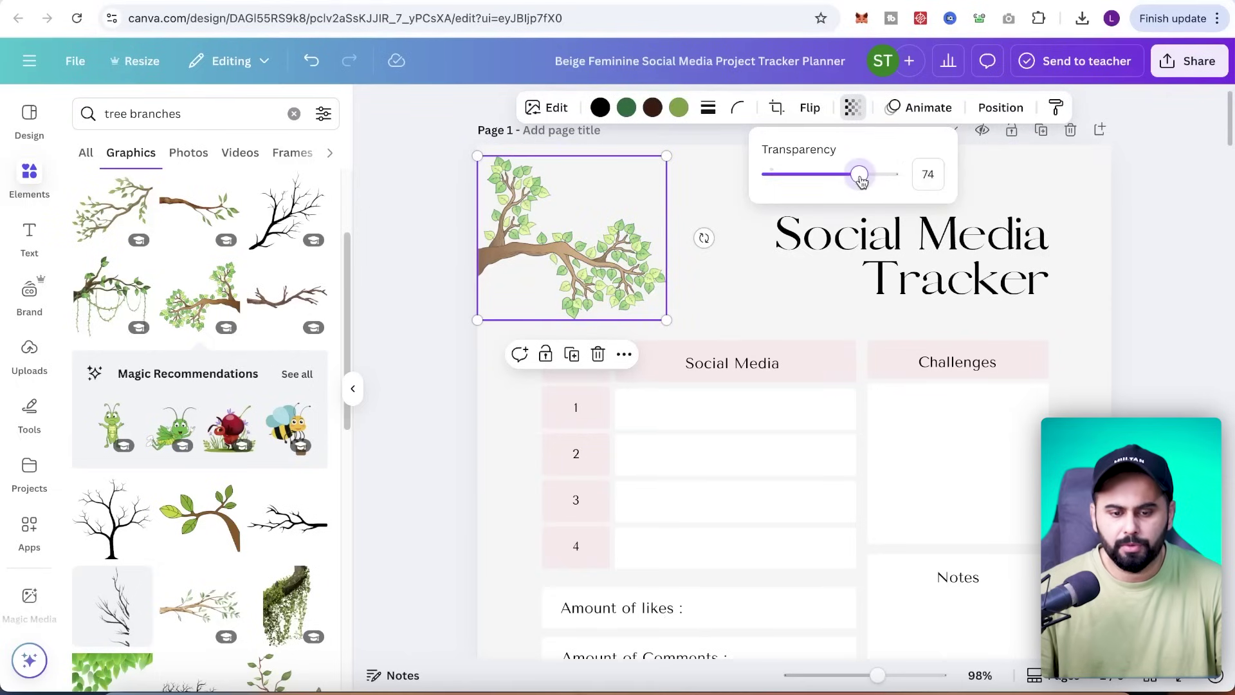
click(1123, 230)
click(1200, 213)
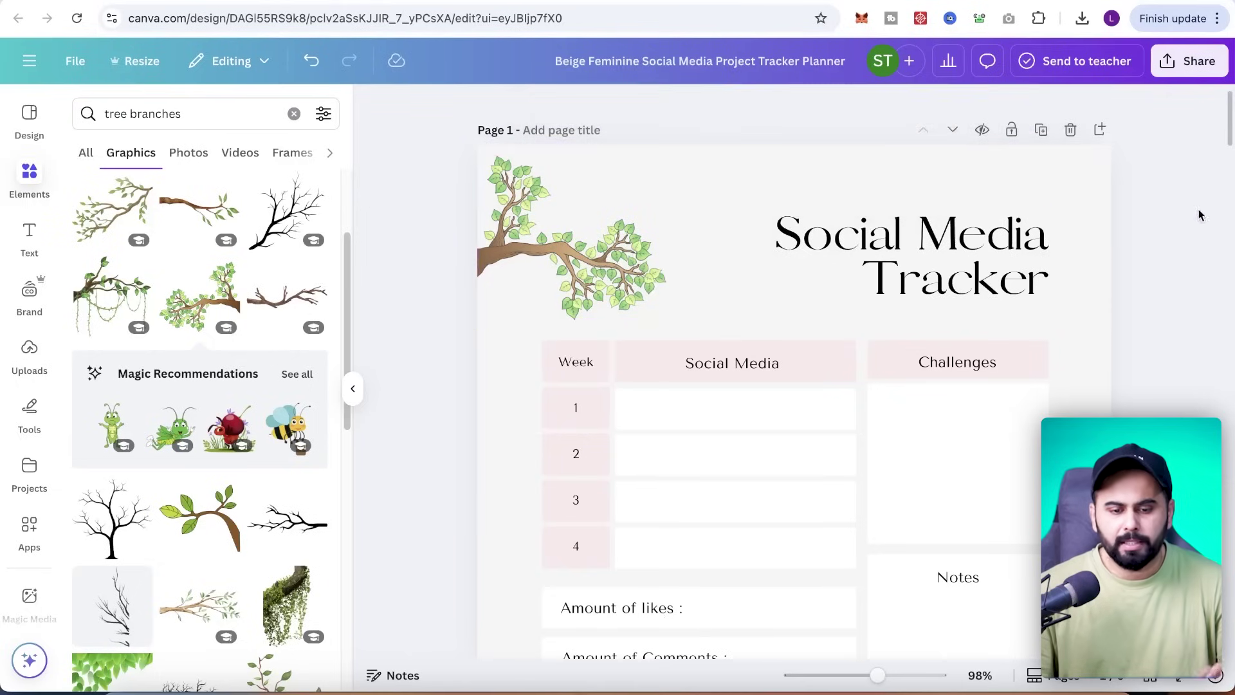
Step: Recolor the pink Week, Social Media, Challenges, Checklist and week-number boxes on page 1 to solid lime green
click(1021, 351)
click(817, 356)
click(595, 377)
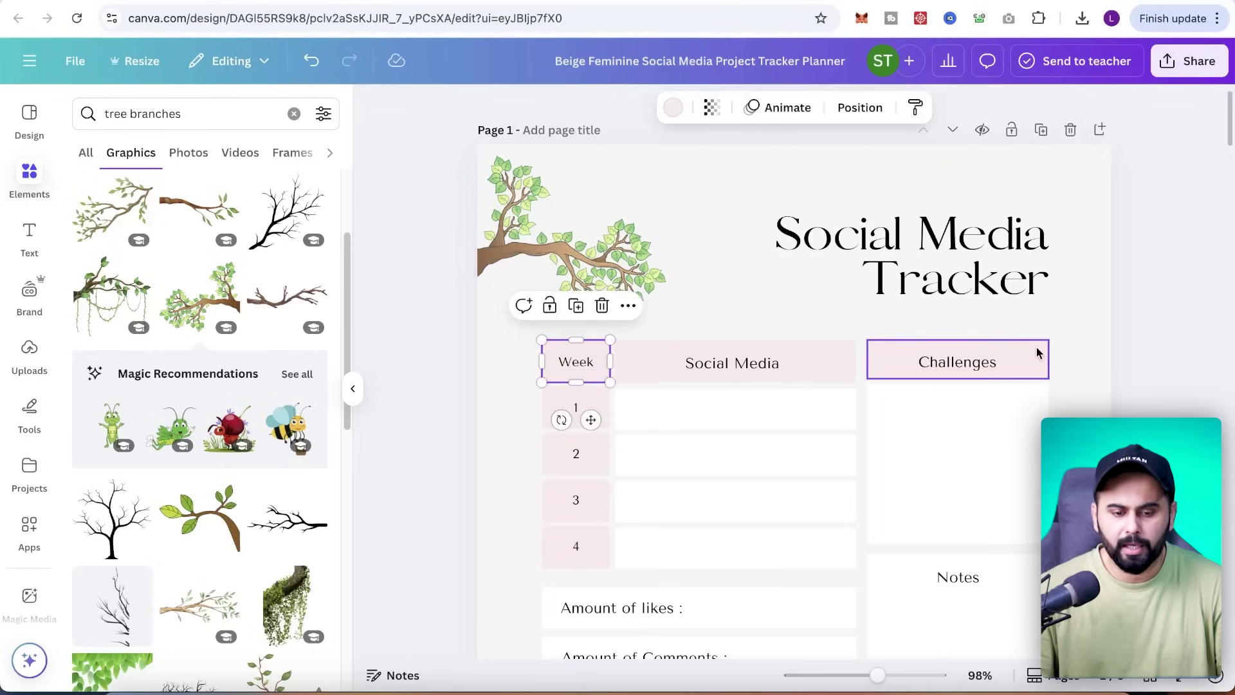
click(1037, 361)
shift+click(823, 362)
shift+click(601, 455)
shift+click(604, 492)
shift+click(604, 543)
shift+click(640, 422)
scroll(761, 431, down, 5)
shift+click(793, 475)
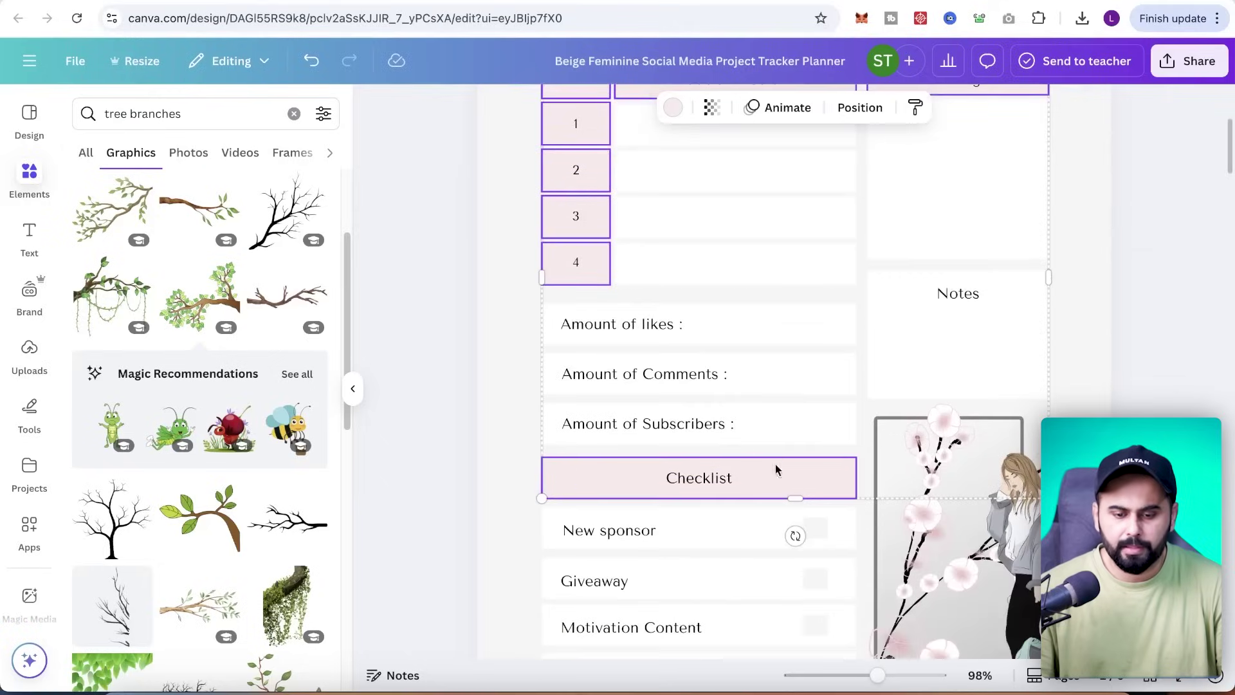
click(674, 108)
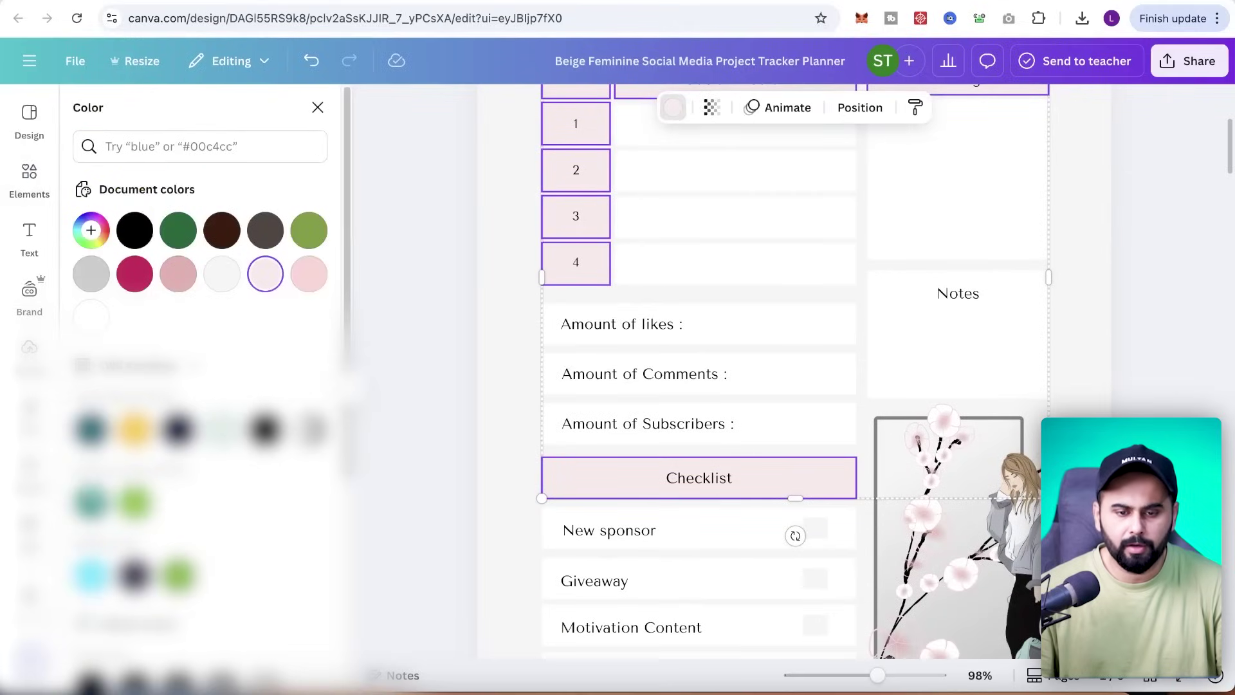
scroll(254, 545, down, 5)
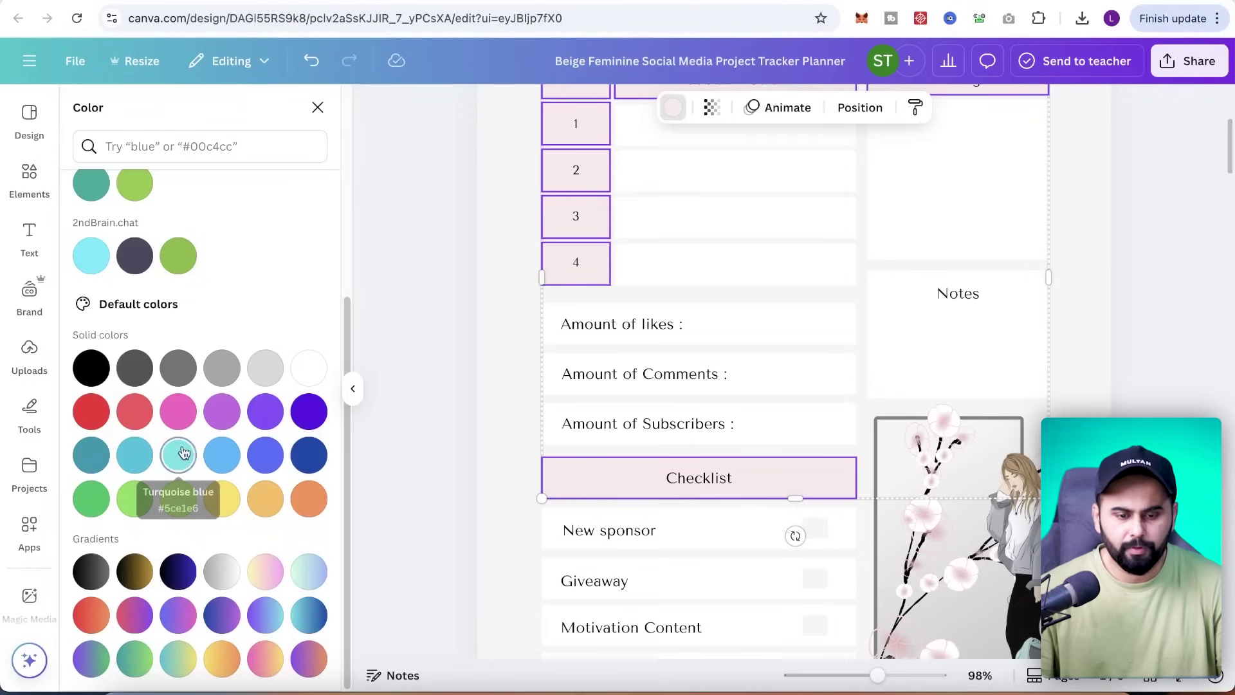
click(177, 502)
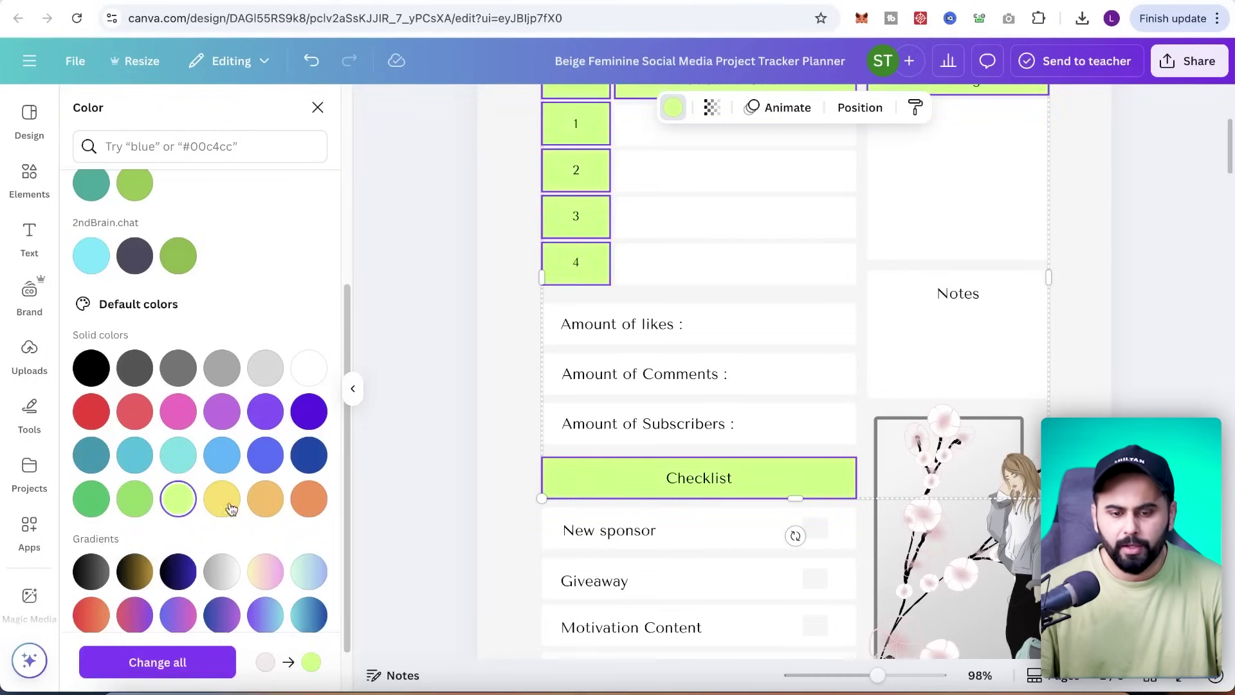
click(444, 385)
scroll(848, 536, up, 5)
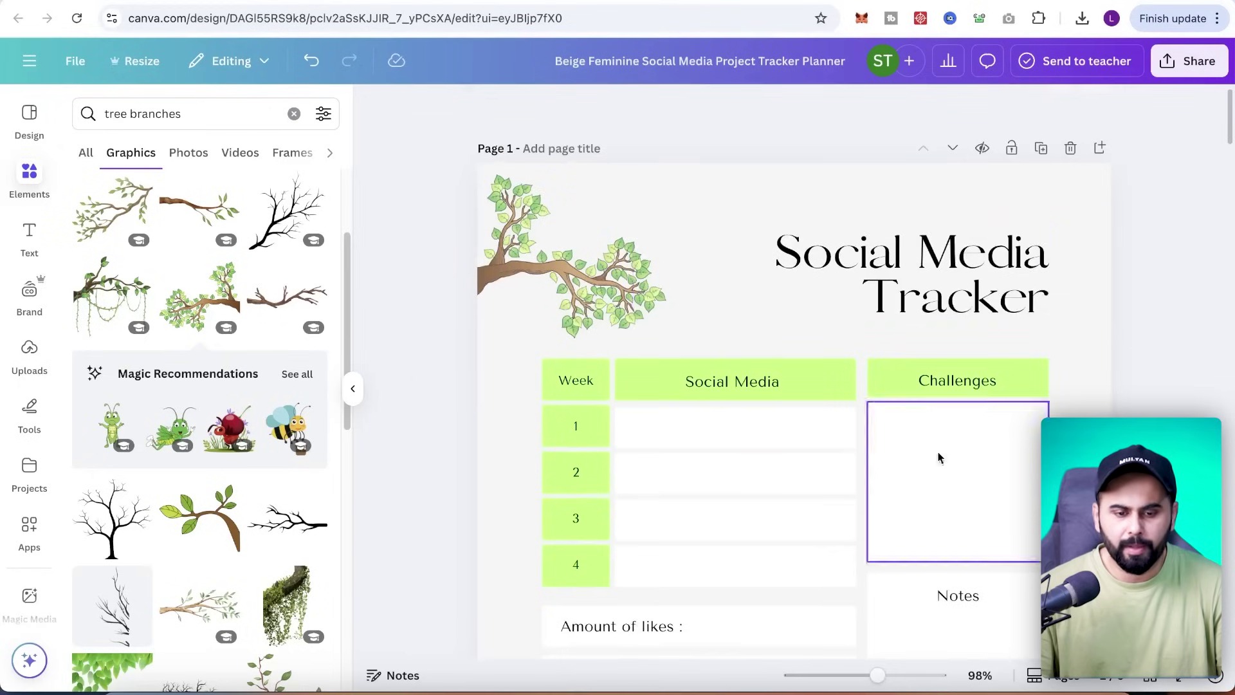
Step: Search the graphics for "girl with bag" and delete the woman illustration beside the checklist on page 1
scroll(1004, 407, down, 5)
scroll(1036, 407, down, 2)
click(1037, 409)
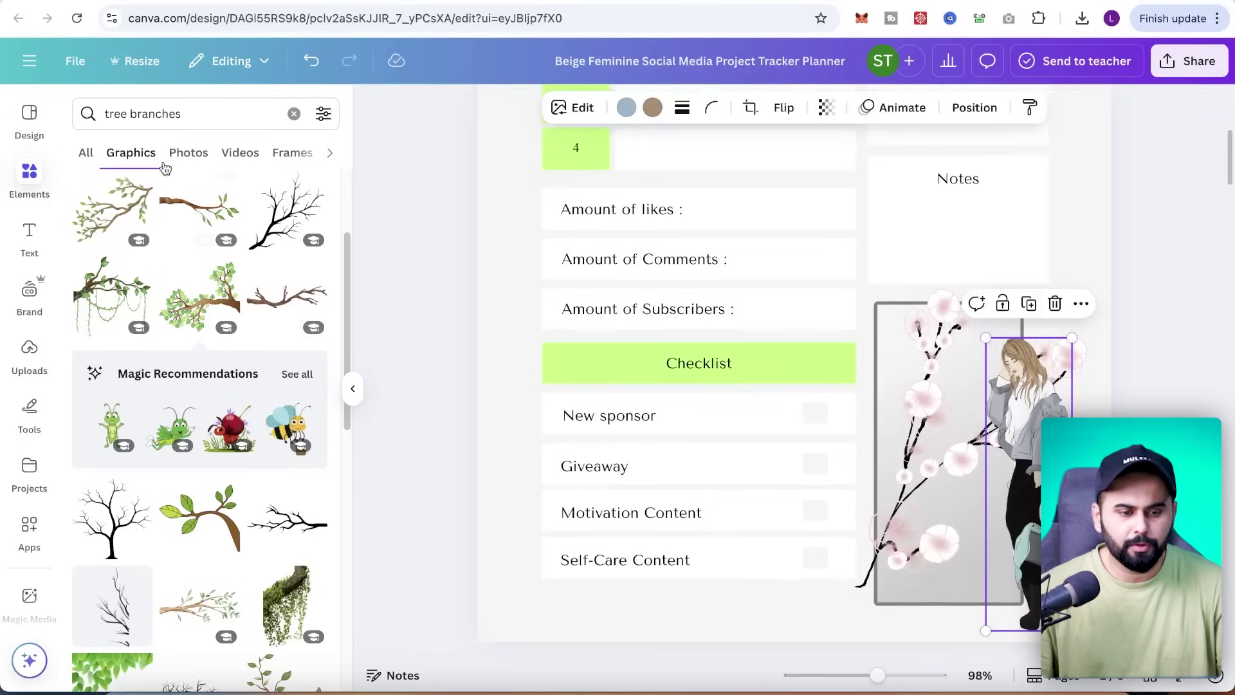
drag(195, 115, 129, 116)
text(girl witha)
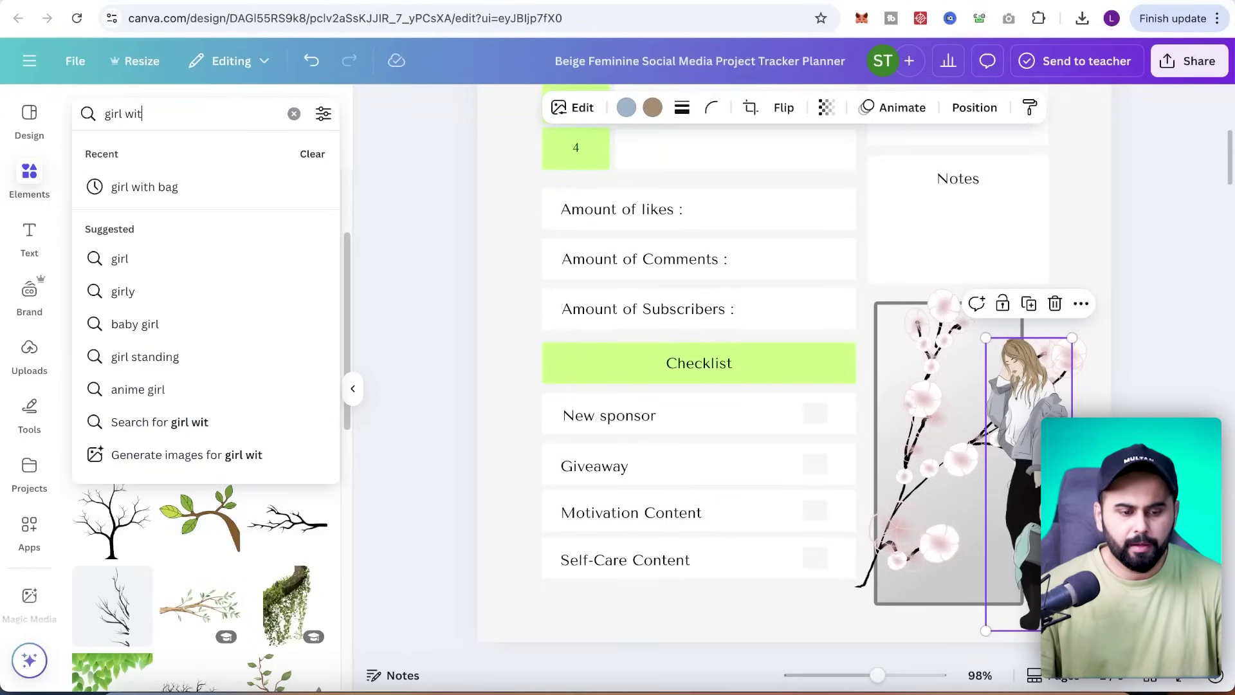
key(BackSpace)
text(bag)
key(Return)
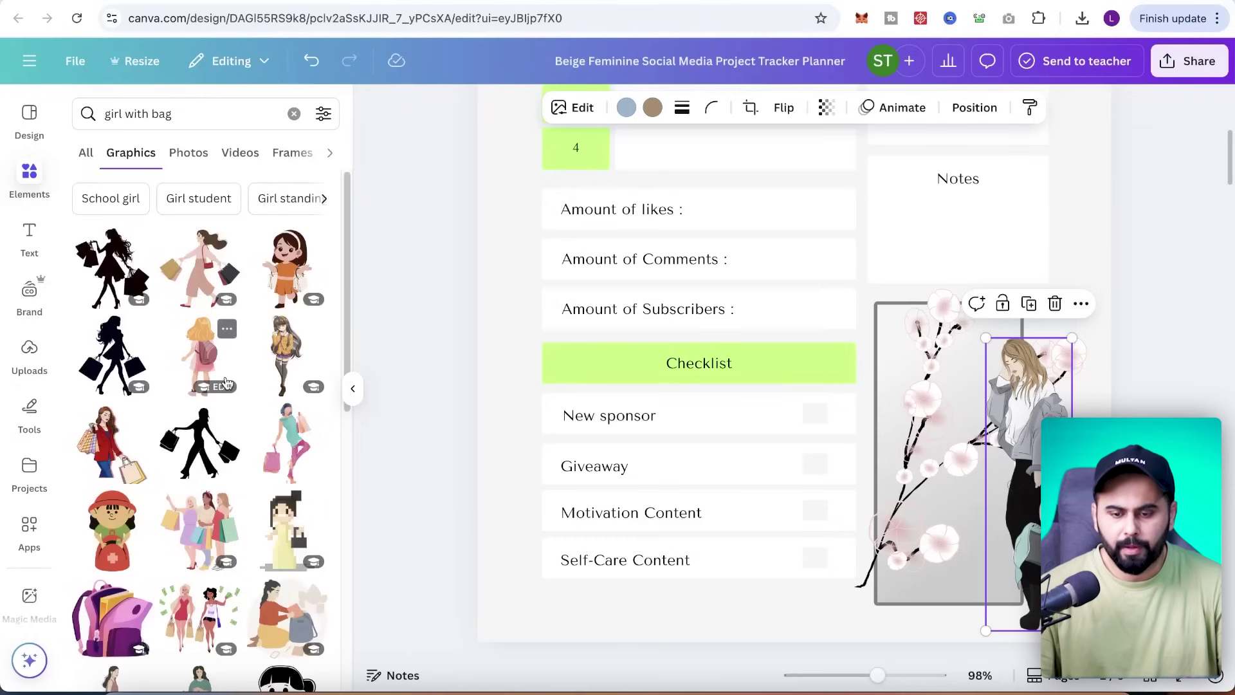
scroll(224, 383, down, 5)
click(1056, 304)
Step: Add the watercolor woman with a plant-filled bag, scaled to about 5.3 by 12.5 cm, beside the page 1 checklist
click(288, 534)
drag(954, 561, 952, 267)
scroll(1023, 561, down, 3)
drag(872, 265, 1019, 502)
scroll(1018, 502, up, 2)
drag(1094, 213, 1061, 257)
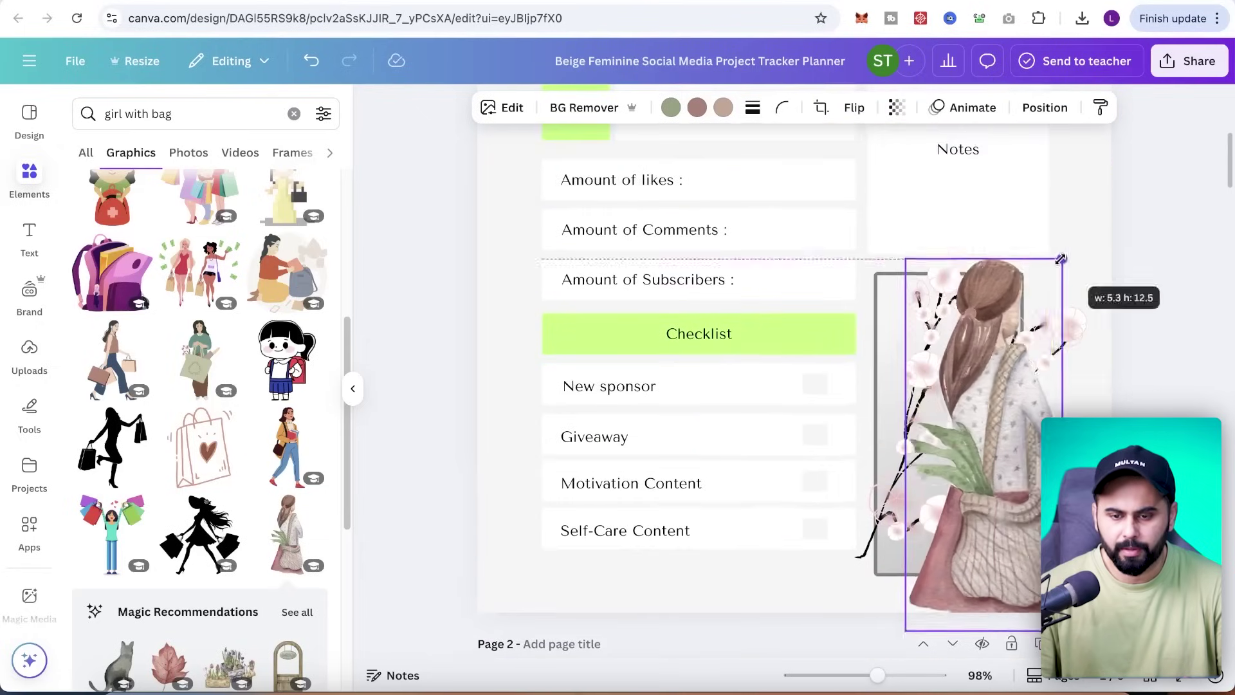
drag(991, 418, 1023, 431)
Step: Delete the framed cherry blossom graphic behind the watercolor woman
click(910, 358)
click(989, 209)
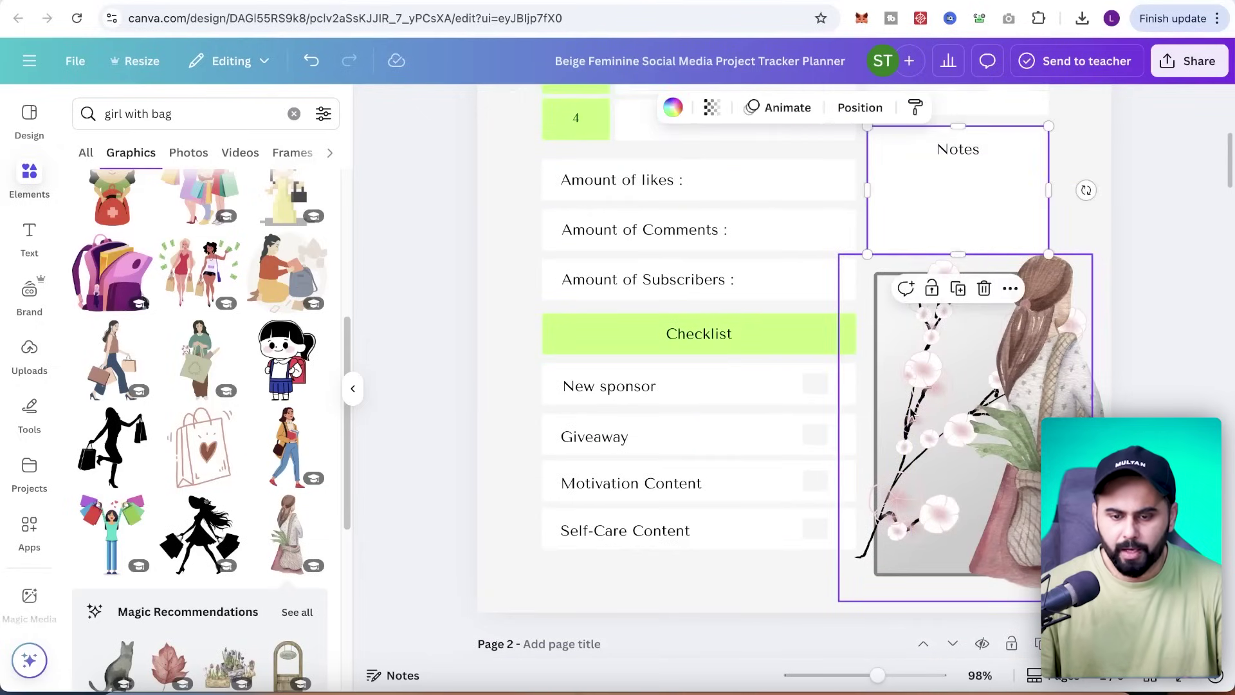
click(911, 415)
key(Delete)
Step: Reposition the watercolor woman so she stands beneath the Notes box, beside the checklist
click(991, 418)
scroll(206, 450, down, 1)
scroll(206, 451, up, 1)
drag(991, 444, 1037, 431)
key(ctrl+z)
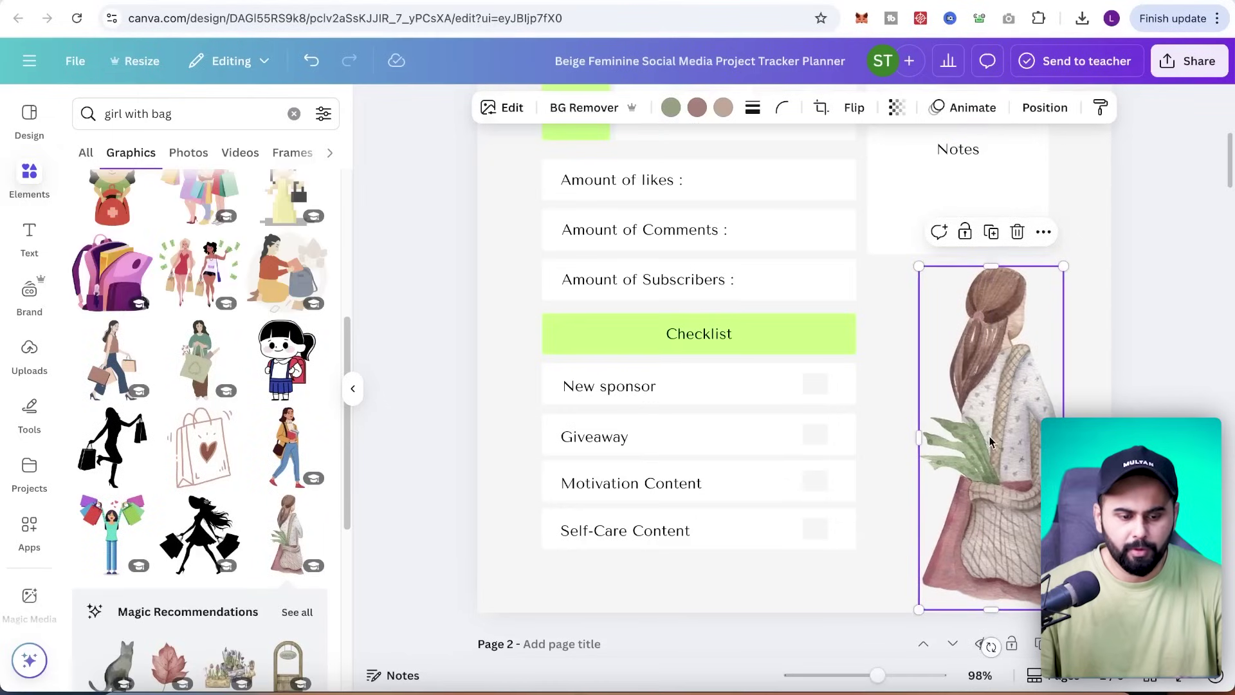
scroll(308, 373, down, 2)
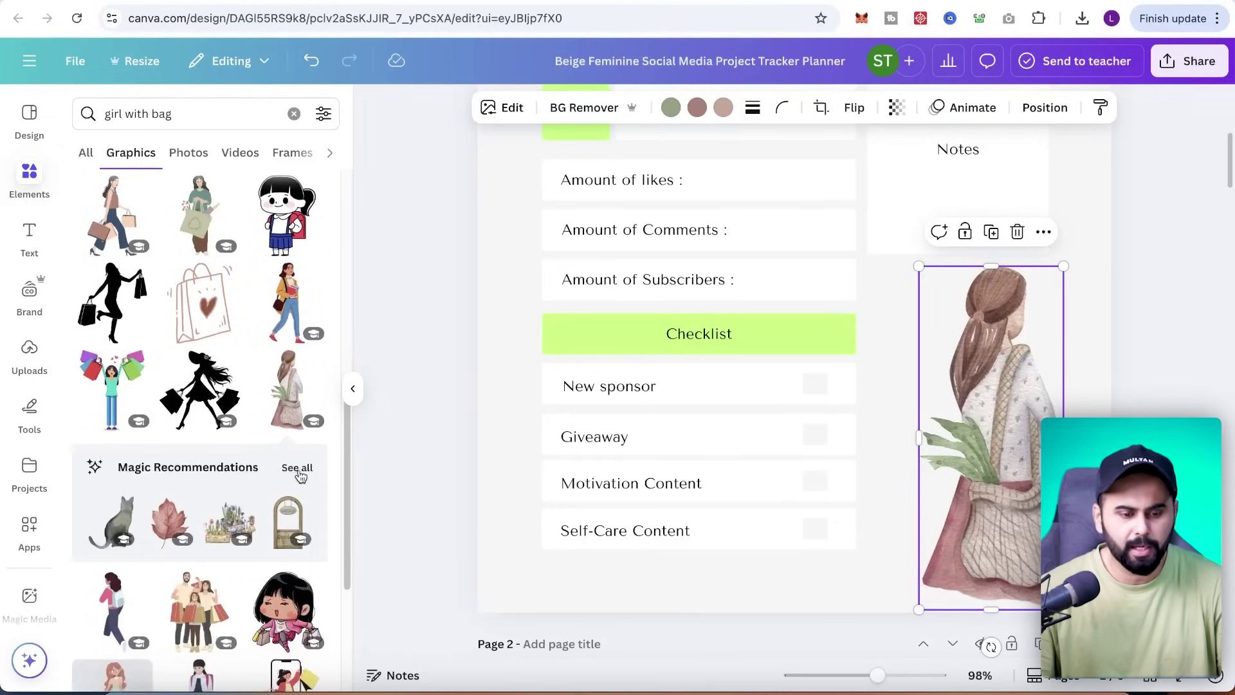
Step: Browse the recommendations matching the woman illustration and add the wooden arched garden gate graphic to page 1
click(297, 468)
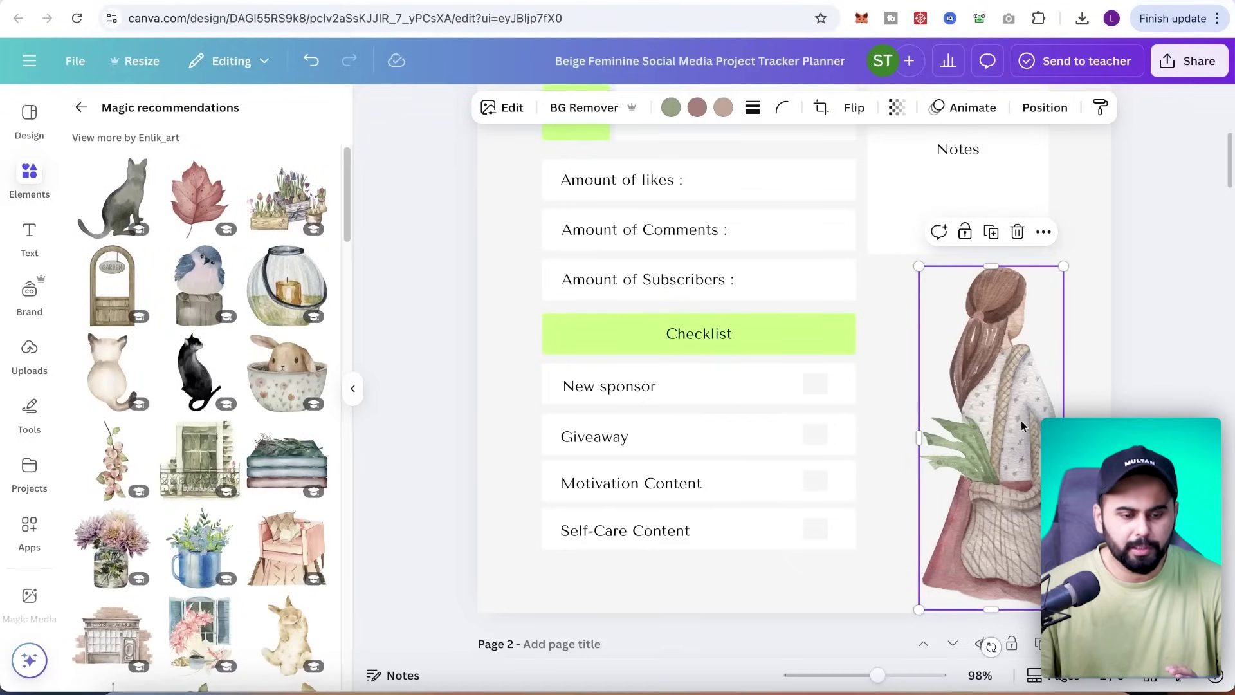
scroll(191, 493, down, 8)
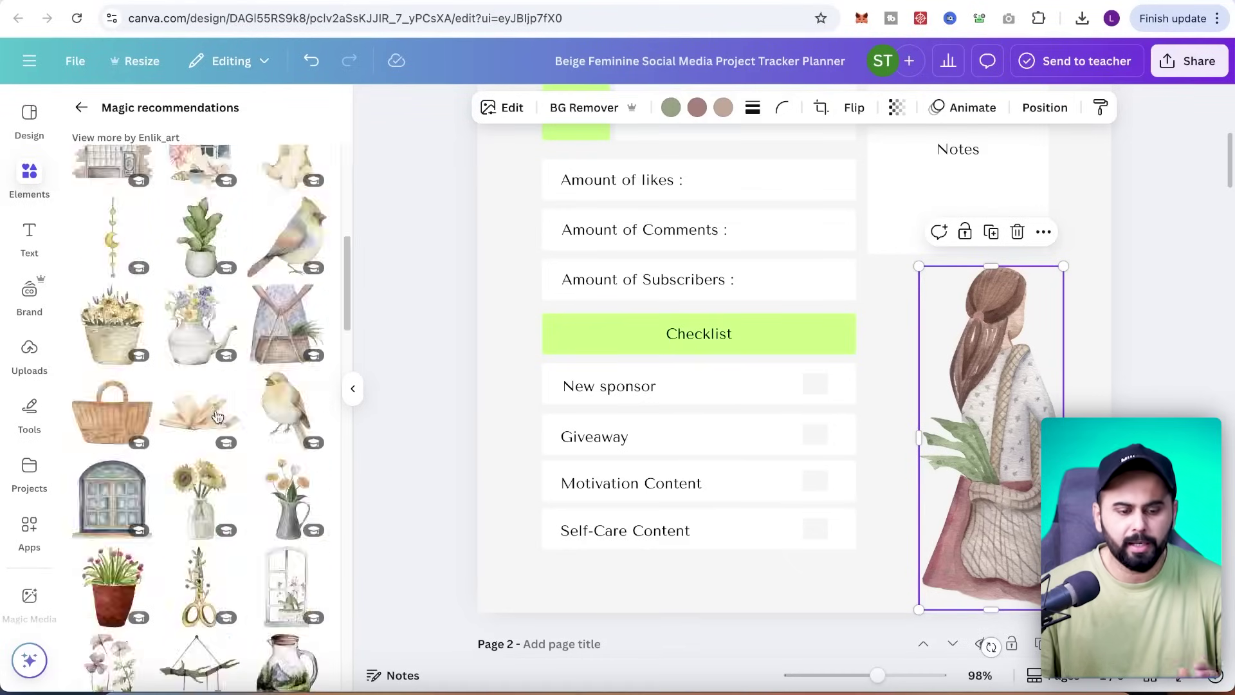
scroll(210, 528, down, 6)
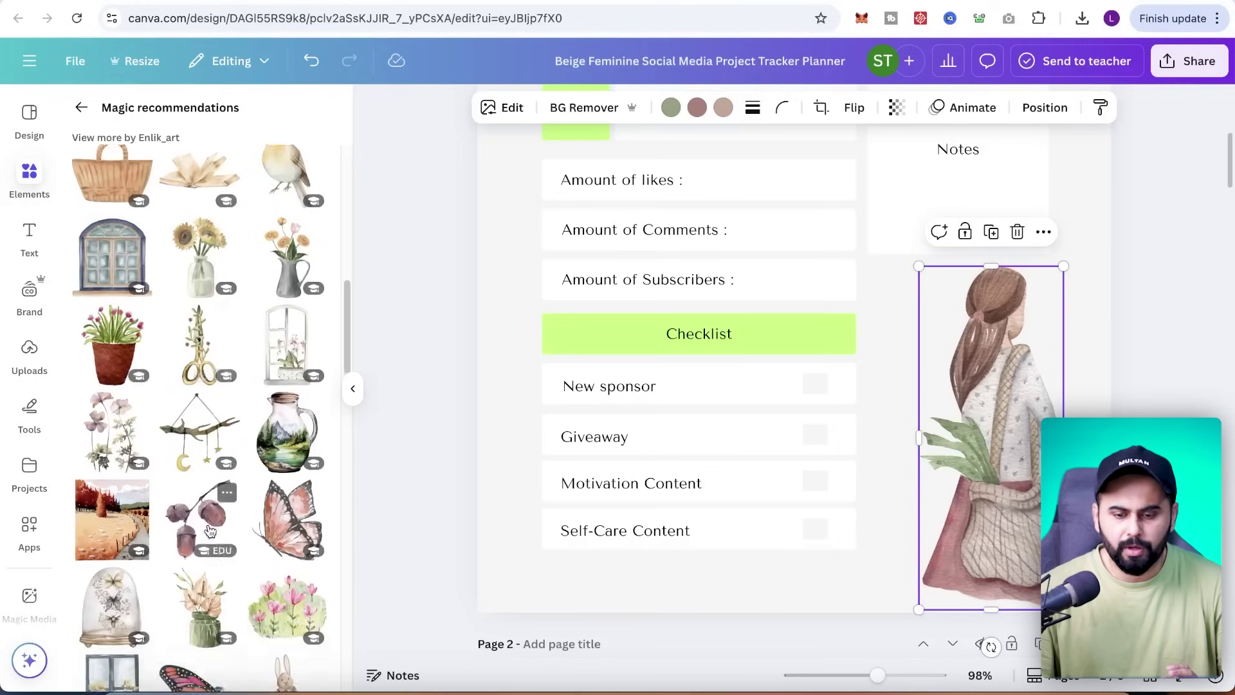
scroll(847, 570, down, 8)
scroll(847, 570, down, 15)
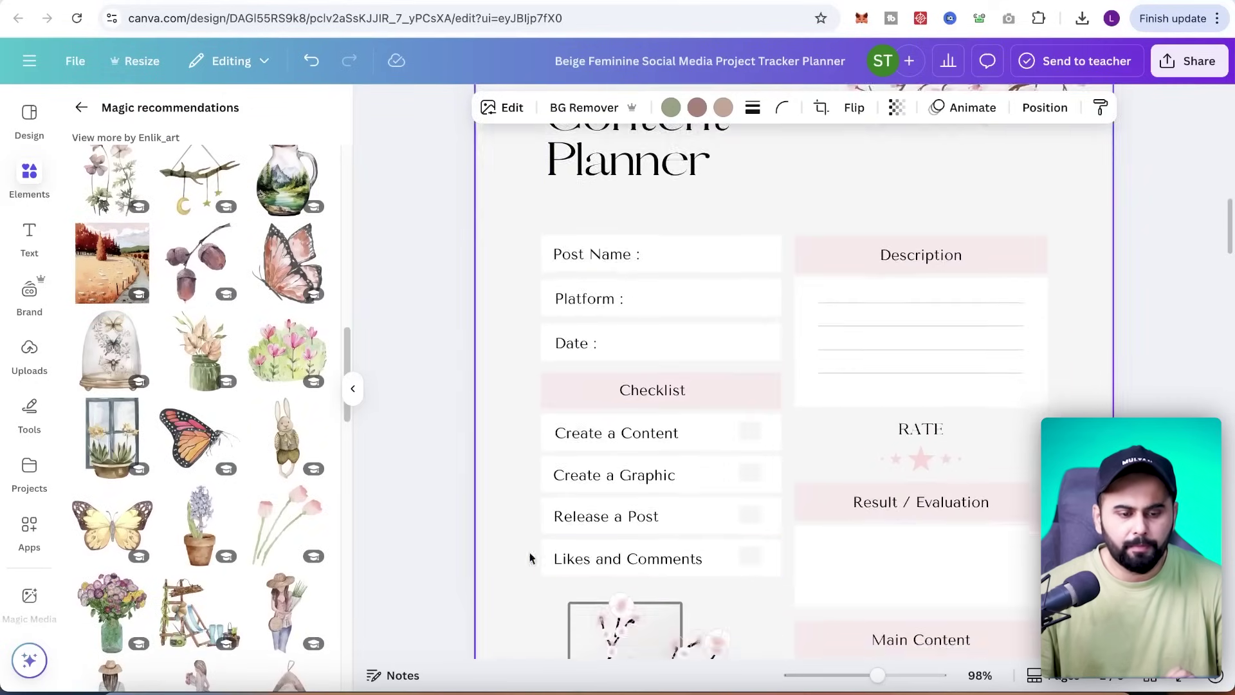
scroll(836, 570, down, 4)
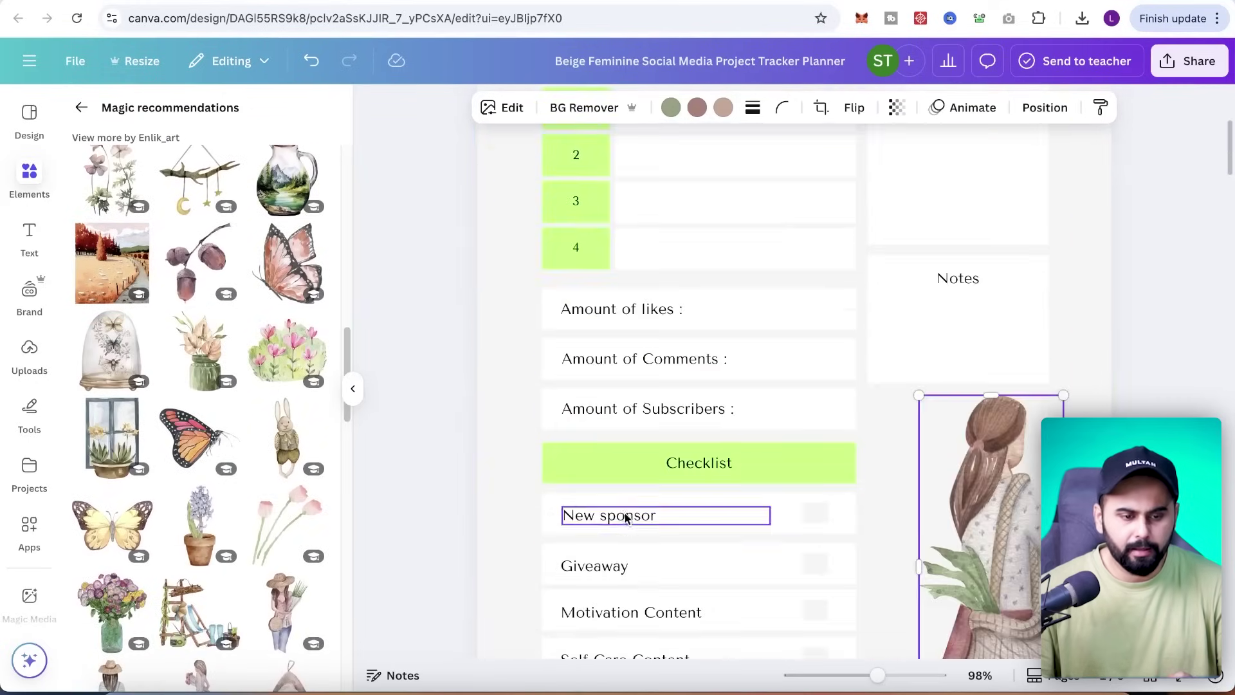
scroll(278, 394, up, 10)
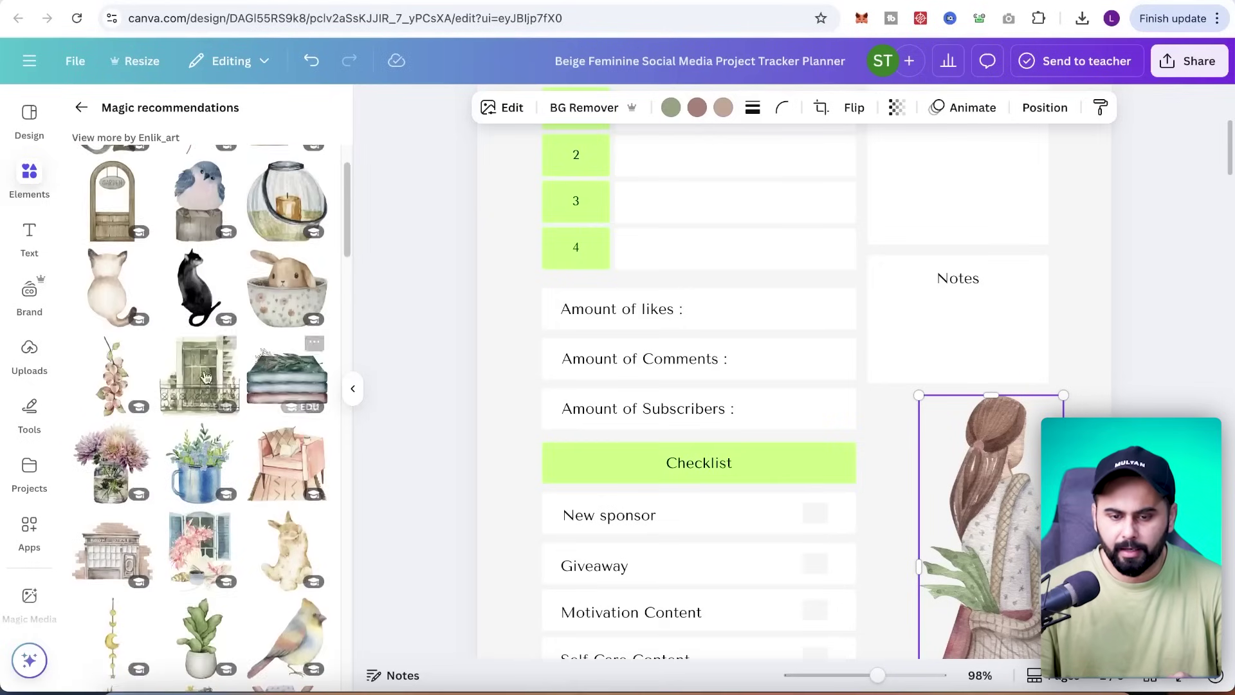
click(129, 294)
scroll(916, 315, down, 5)
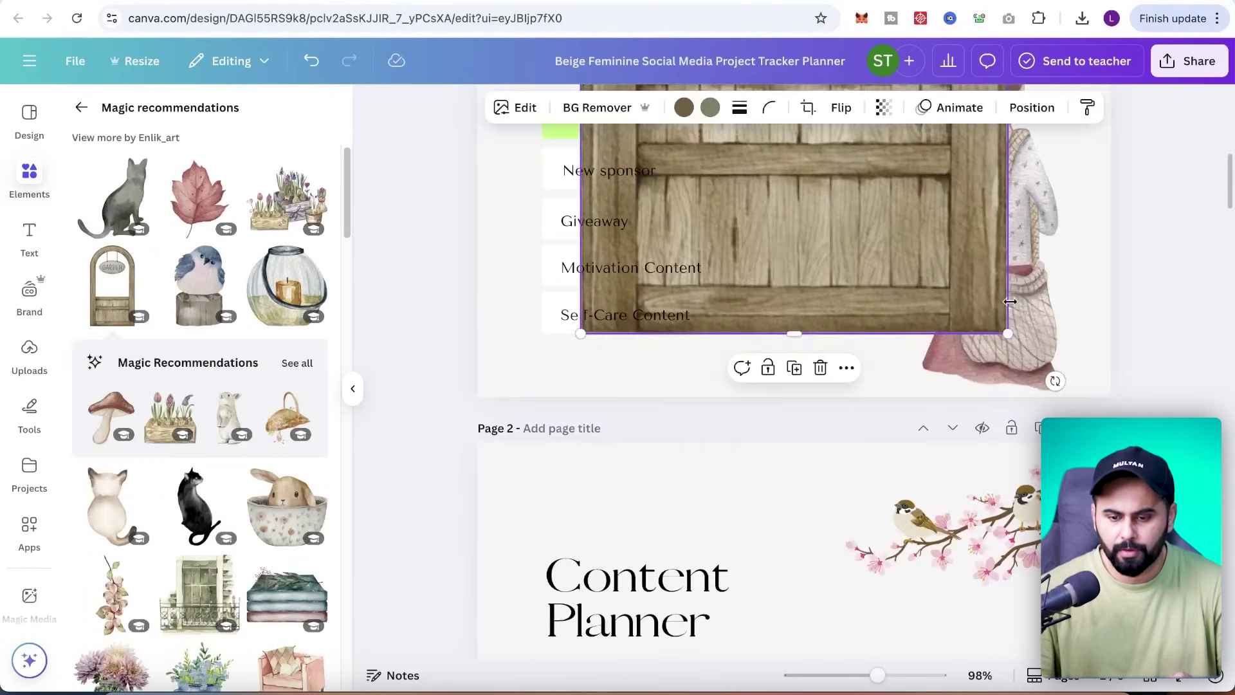
Step: Scale the garden gate to about 7.08 by 12.76 cm and place it over the woman, beside the page 1 checklist
drag(1006, 334, 811, 212)
drag(843, 137, 1054, 306)
drag(976, 236, 1061, 380)
scroll(1036, 394, up, 5)
drag(1117, 340, 1097, 350)
scroll(1067, 386, down, 2)
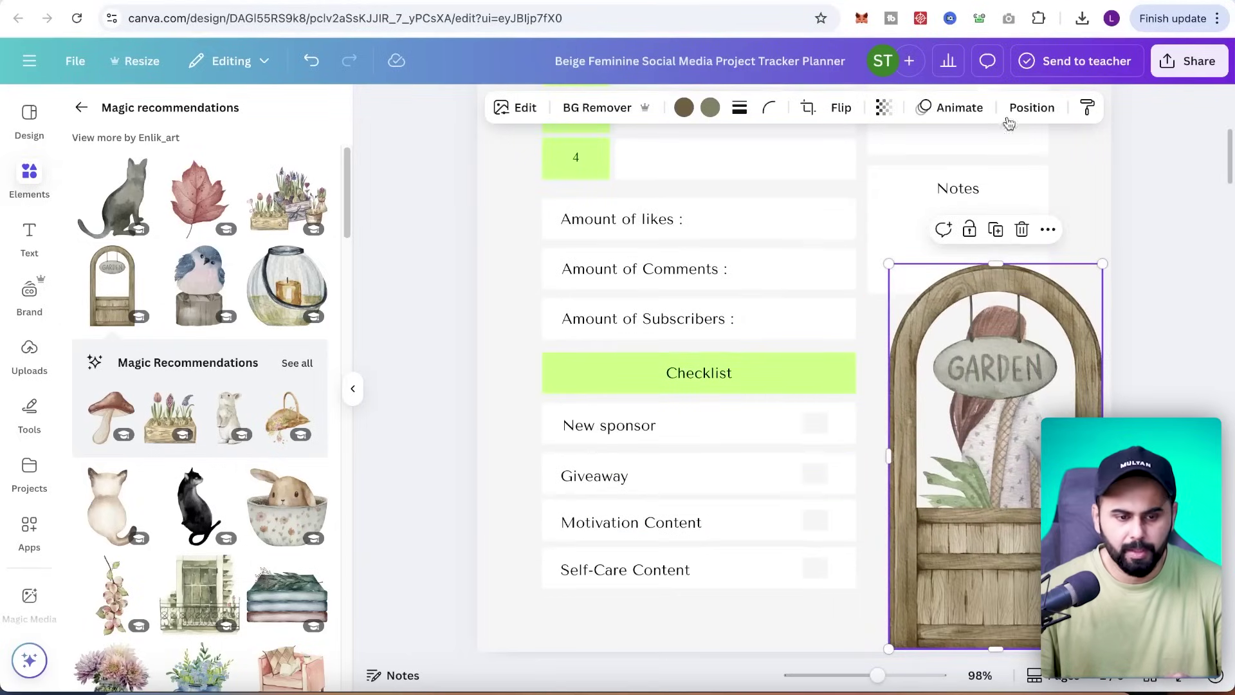
Step: Send the garden gate behind the woman and shrink her to about 3.85 by 9.13 cm at the gate's lower left
click(1032, 108)
click(311, 226)
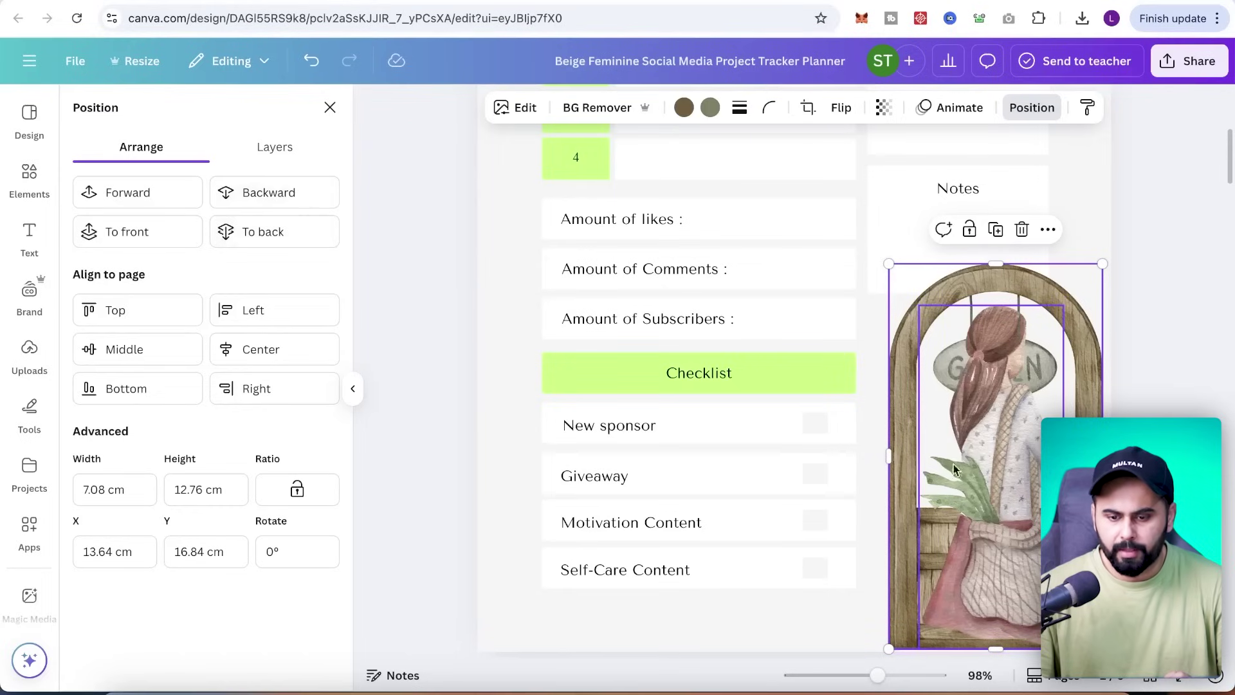
click(1040, 372)
drag(1065, 305, 977, 433)
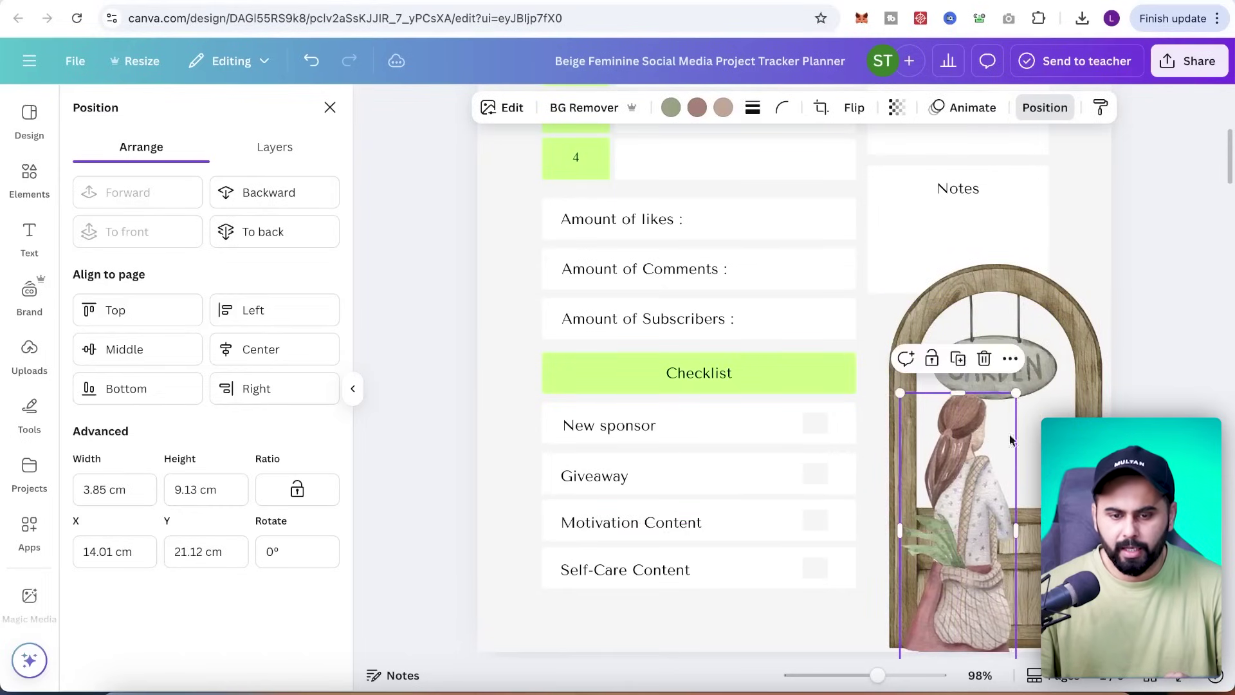
scroll(1027, 461, down, 2)
click(1171, 384)
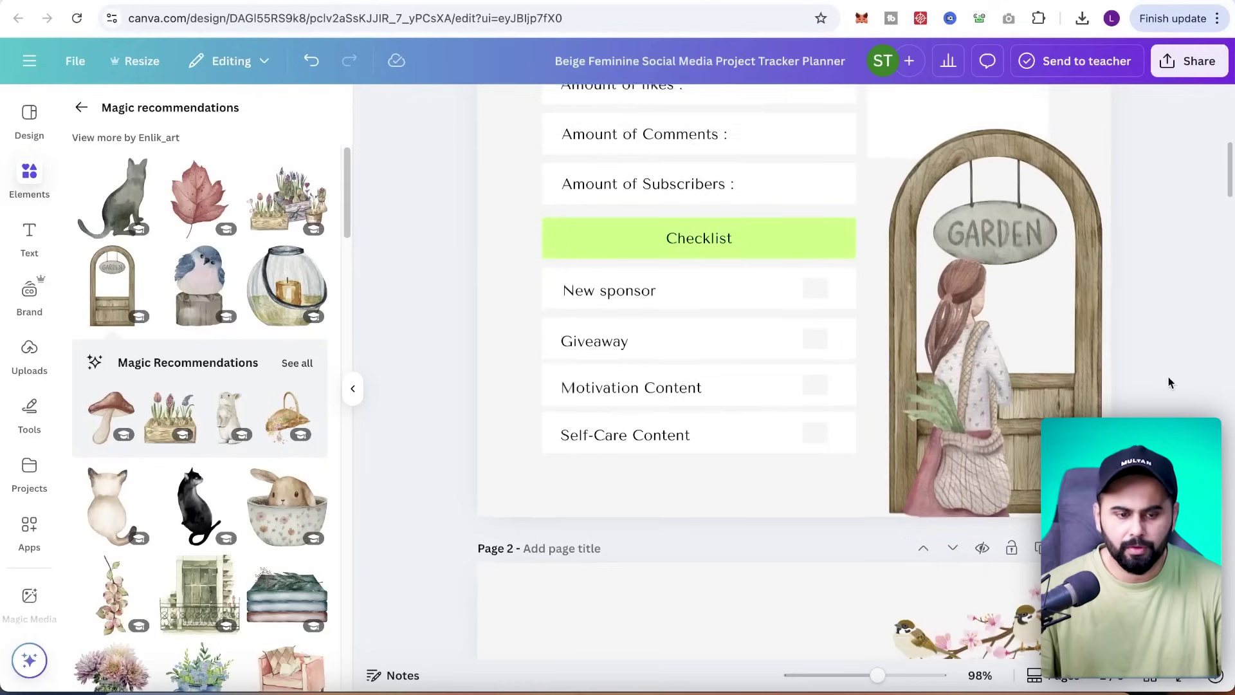
Step: Recolor the Challenges header box on page 1 with a softer, muted custom green
scroll(1167, 384, up, 4)
scroll(1167, 377, up, 2)
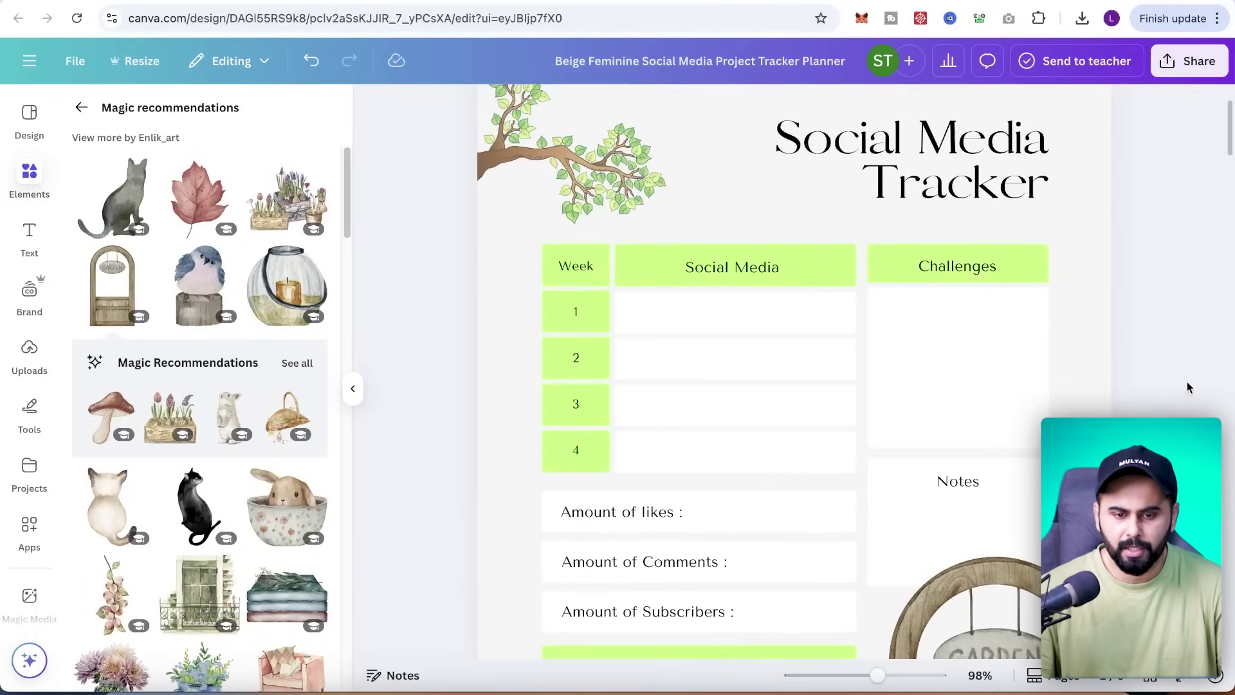
click(1028, 252)
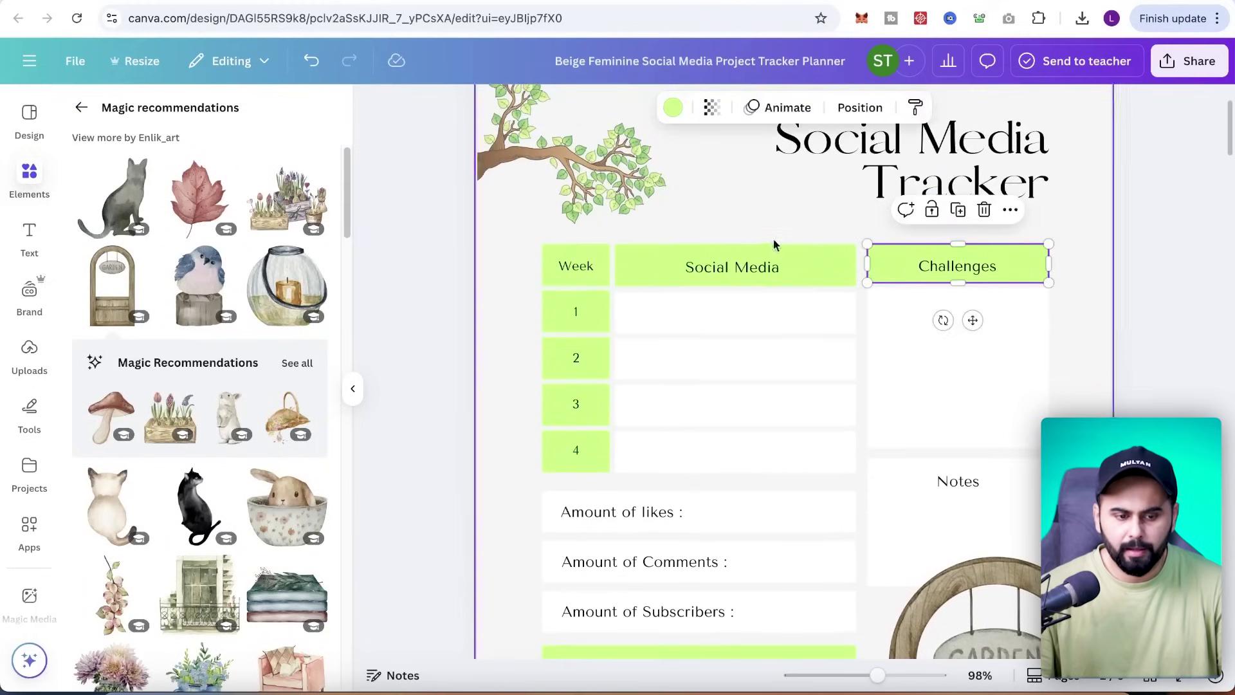
click(675, 108)
click(92, 231)
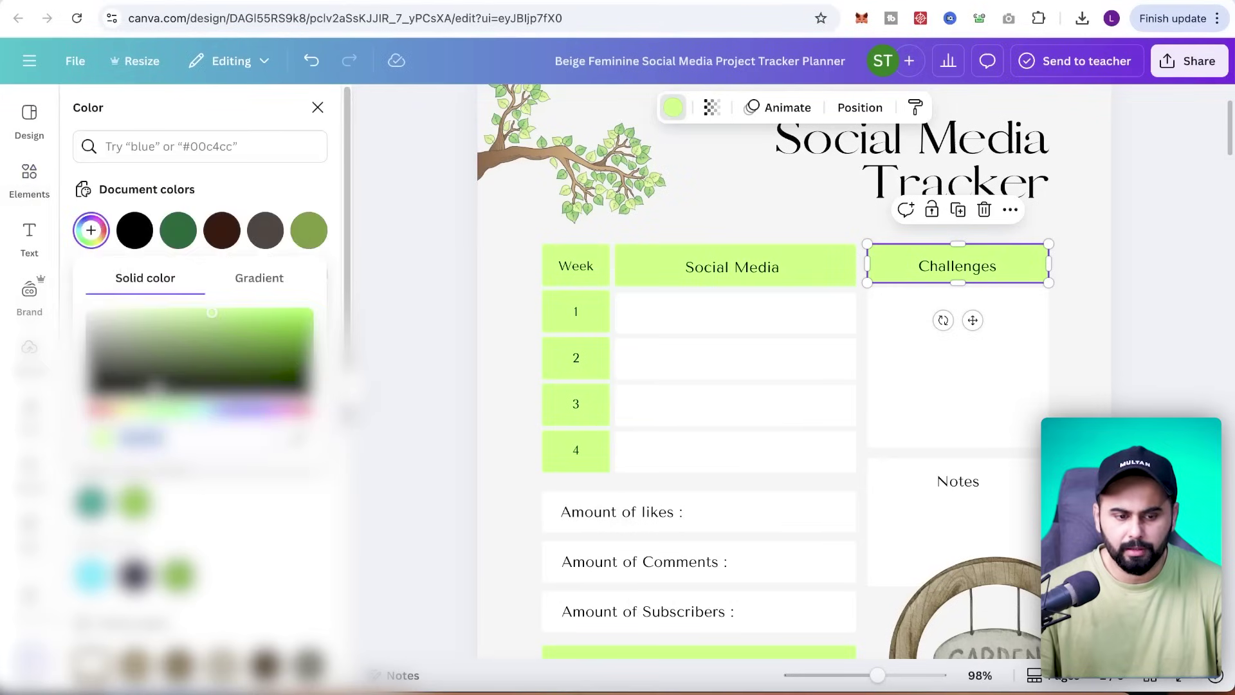
drag(183, 320, 136, 322)
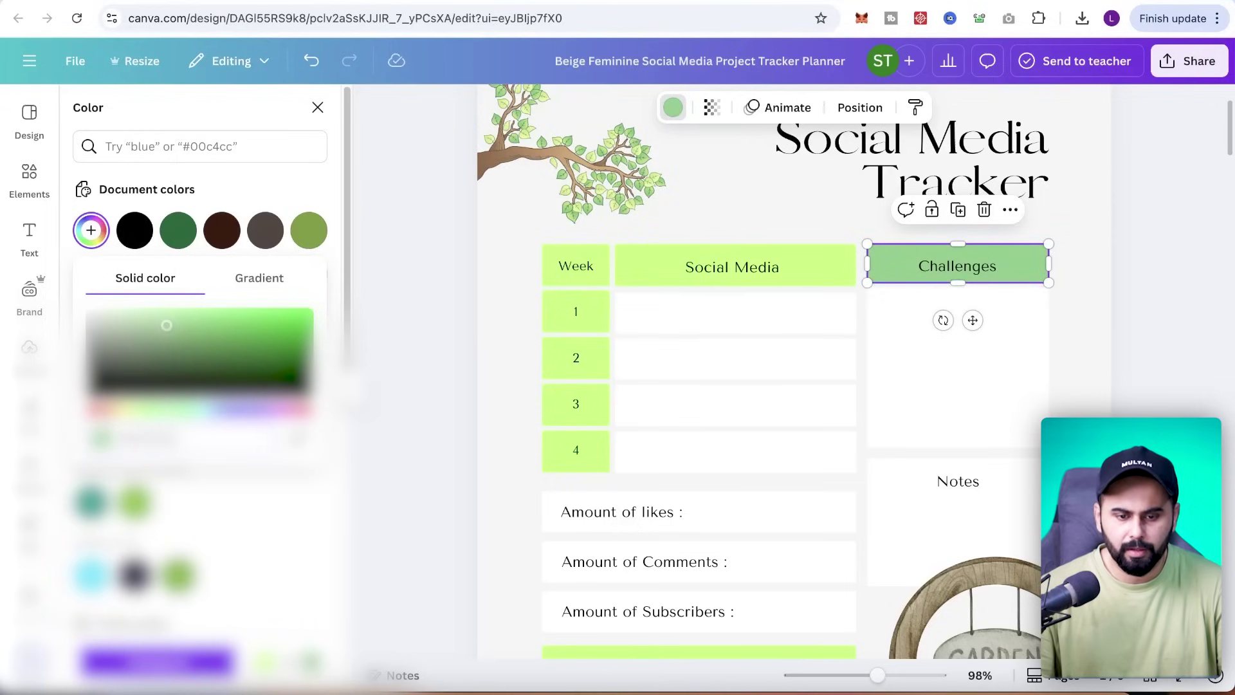
Step: Recolor the Social Media header, the Week header and the week 1 to 4 boxes to #85CE8A, matching the Challenges header
click(721, 269)
click(573, 316)
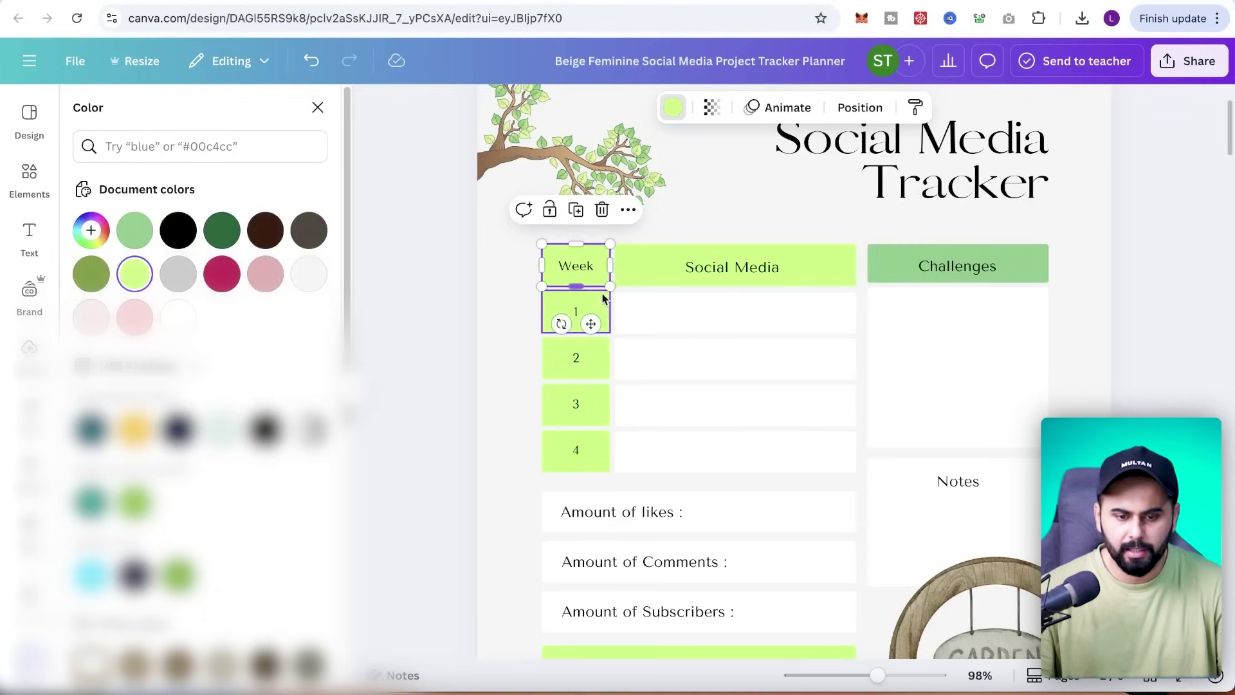
shift+click(644, 267)
shift+click(598, 265)
shift+click(604, 354)
shift+click(604, 403)
shift+click(605, 449)
click(91, 230)
click(182, 437)
text(#85CE8A)
click(419, 321)
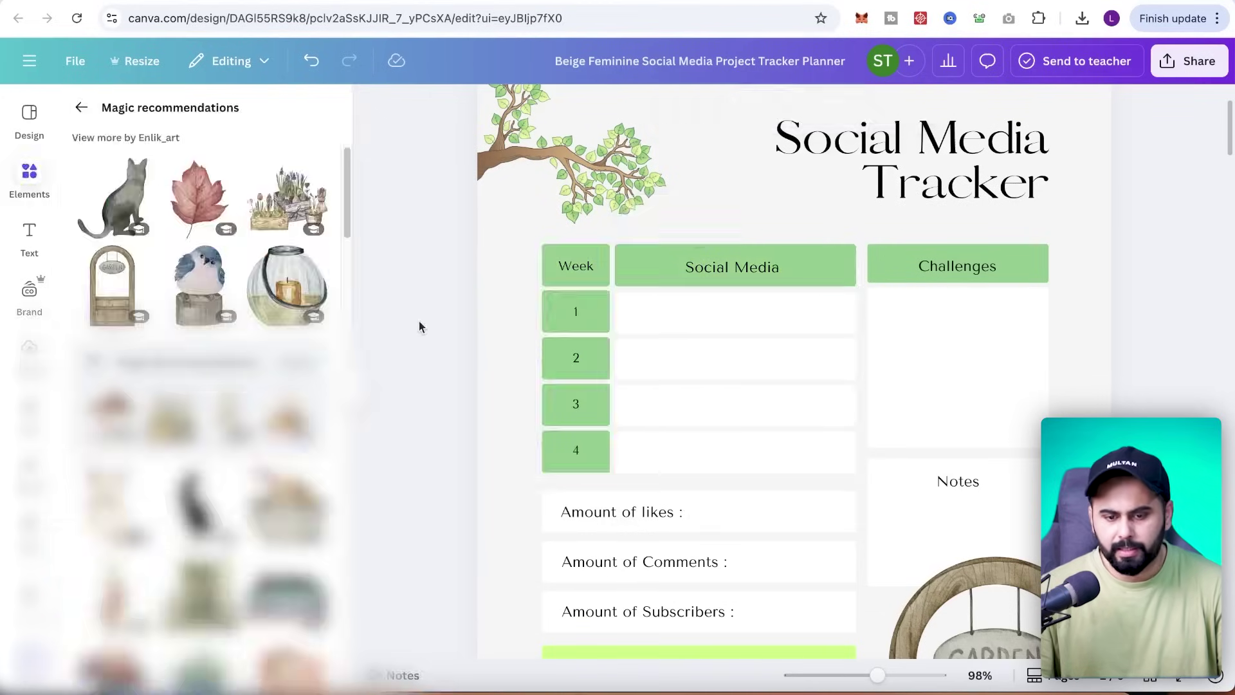
Step: Change the font of the whole "Social Media Tracker" title to the handwriting font Rumba
scroll(779, 417, up, 2)
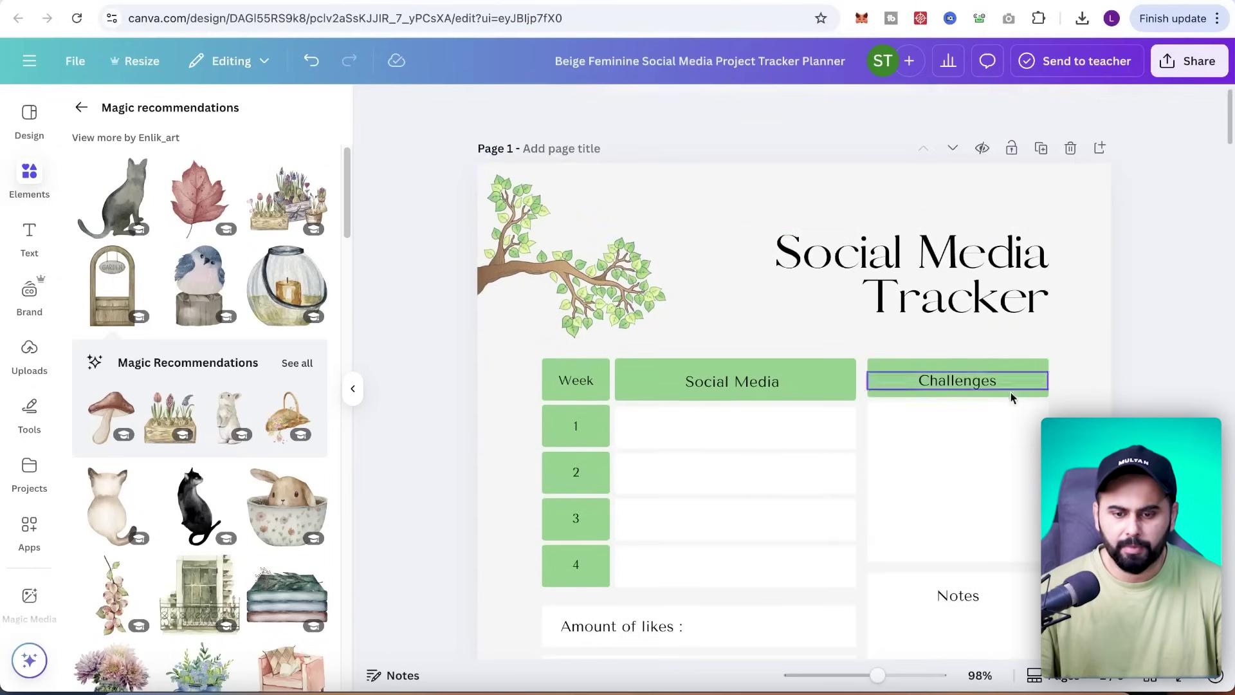
double_click(951, 270)
key(ctrl+a)
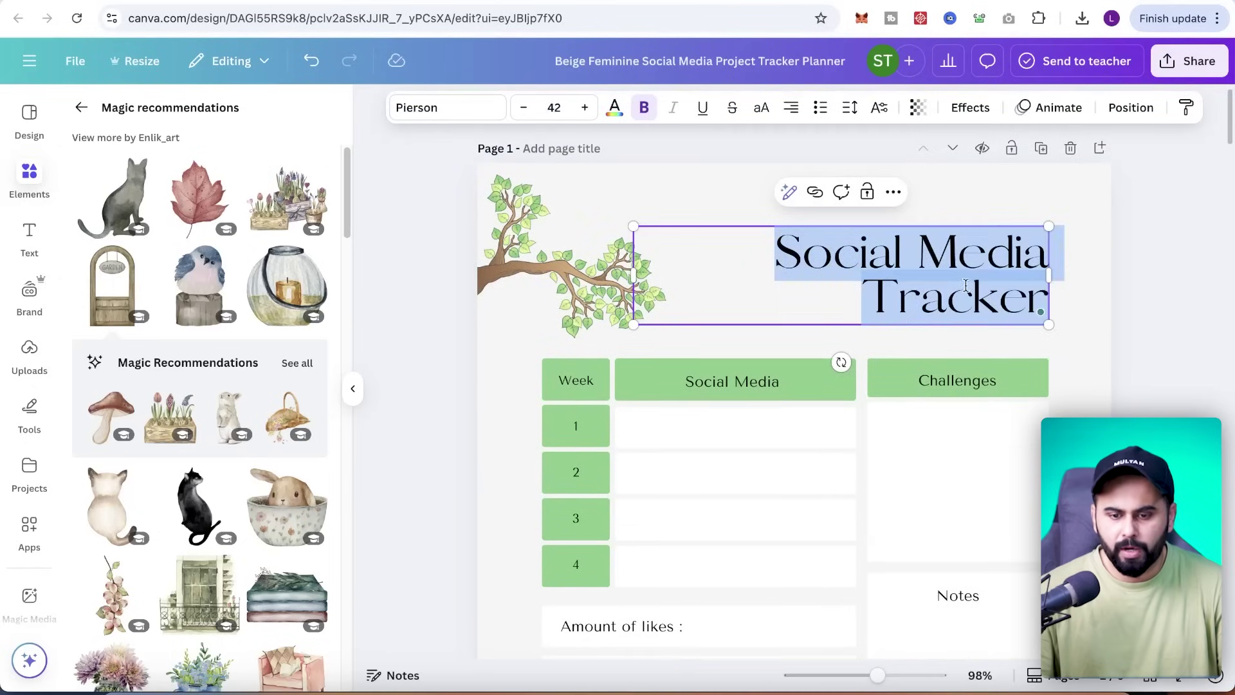
click(458, 111)
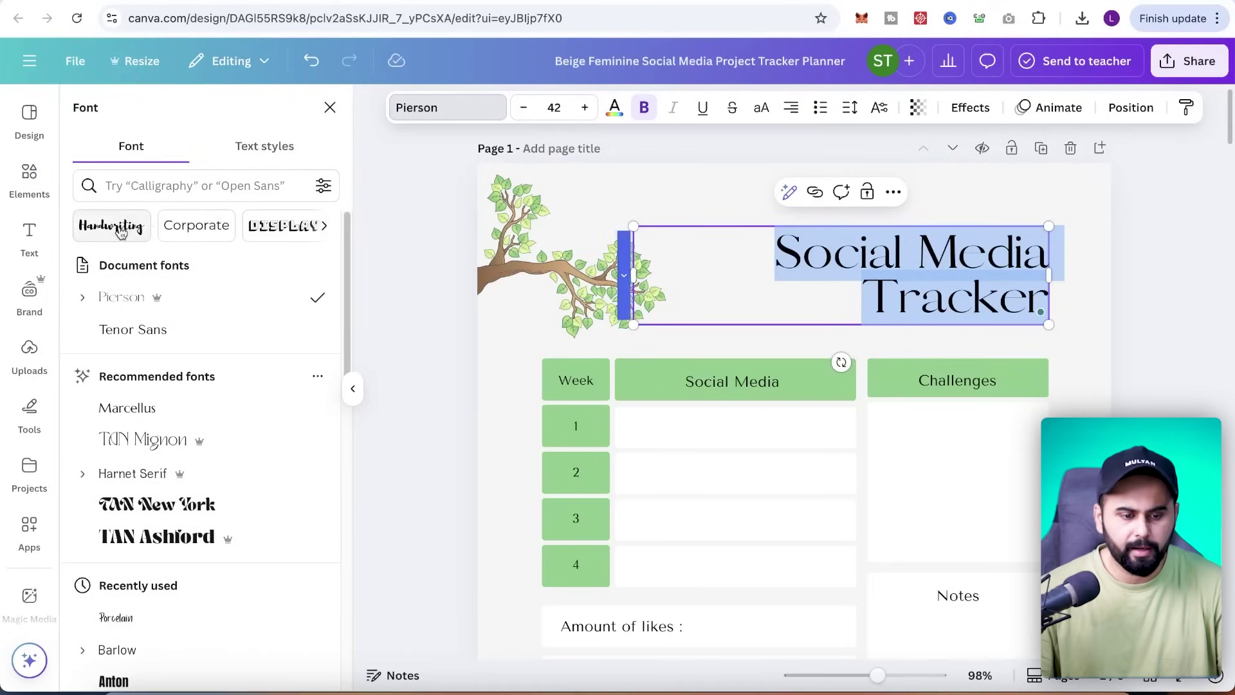
click(121, 233)
scroll(199, 432, down, 3)
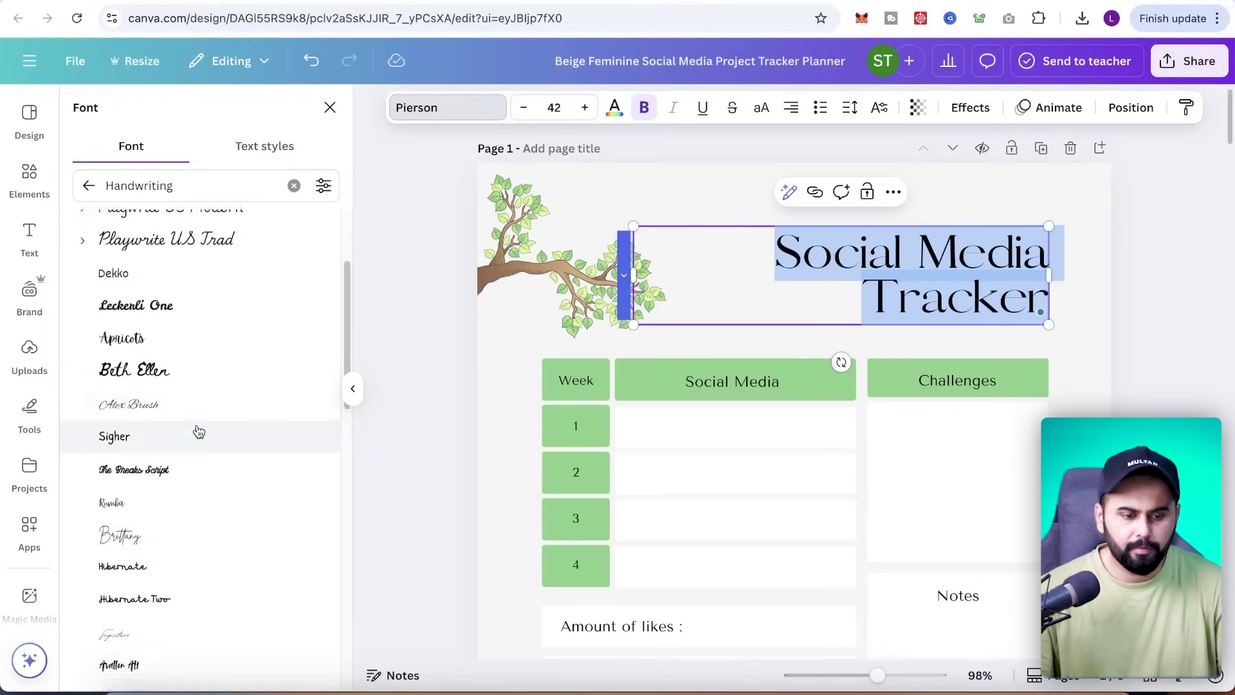
scroll(199, 432, down, 2)
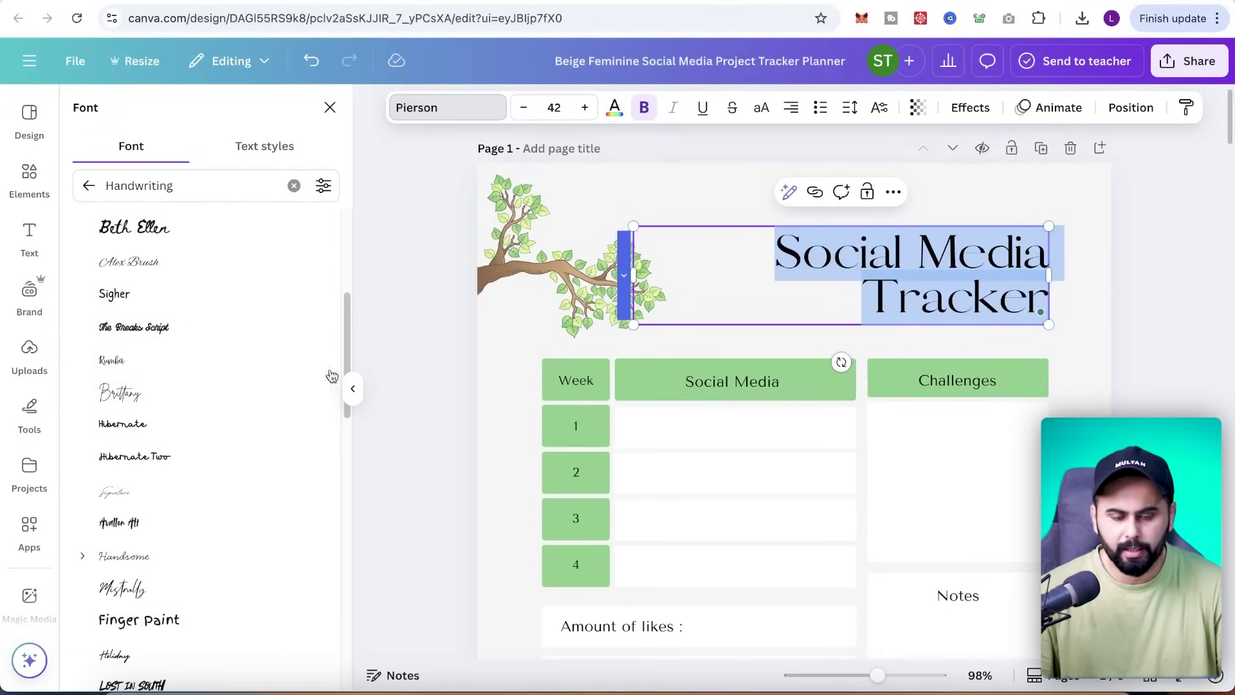
click(171, 362)
Step: Enlarge the "Social Media Tracker" title, wrap it onto two lines and align it above the Challenges column
drag(1053, 273, 1028, 280)
drag(634, 252, 722, 251)
drag(1028, 278, 1110, 332)
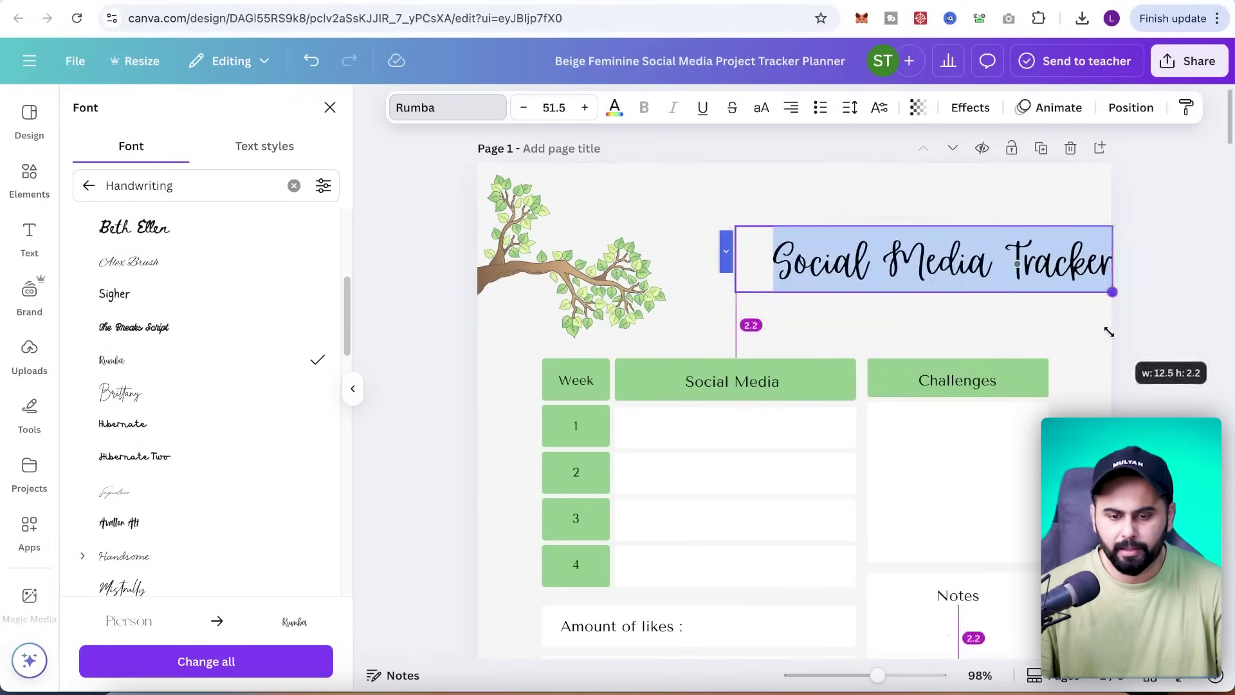
click(1200, 287)
drag(1015, 253, 979, 239)
drag(696, 244, 771, 276)
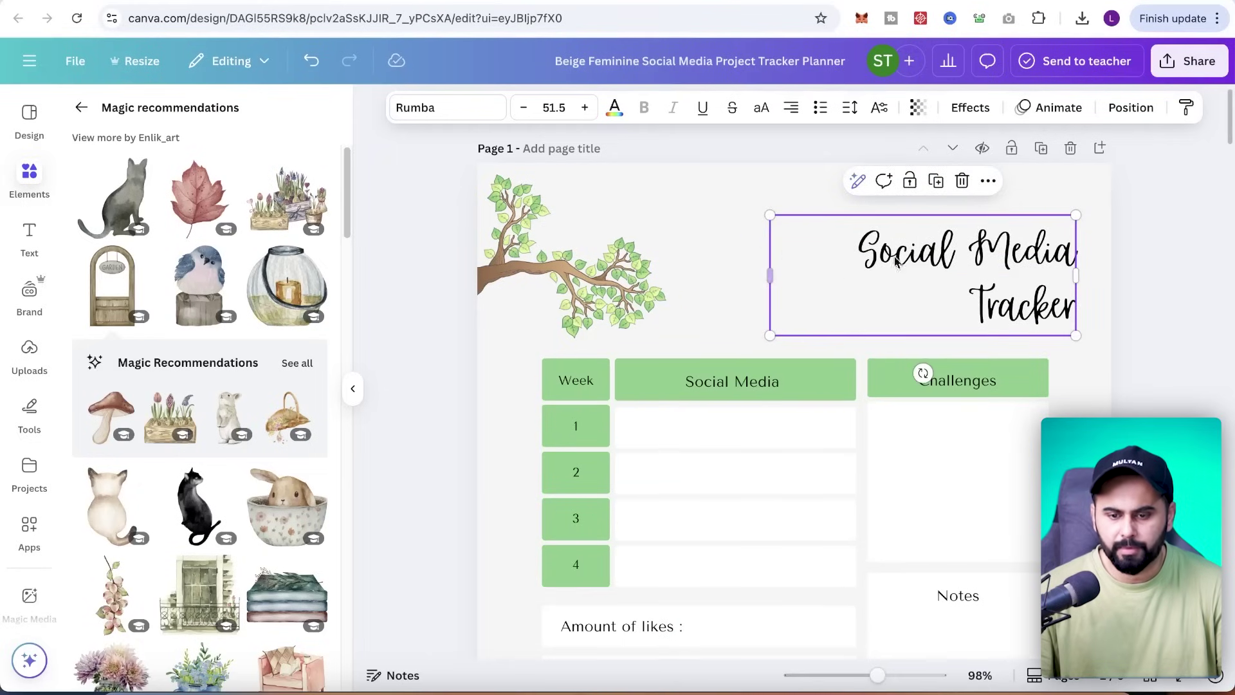
drag(770, 216, 719, 195)
drag(991, 257, 964, 257)
click(1145, 250)
Step: Set the page 1 background to a very pale pink, fine-tuning the shade as a custom colour
click(1099, 188)
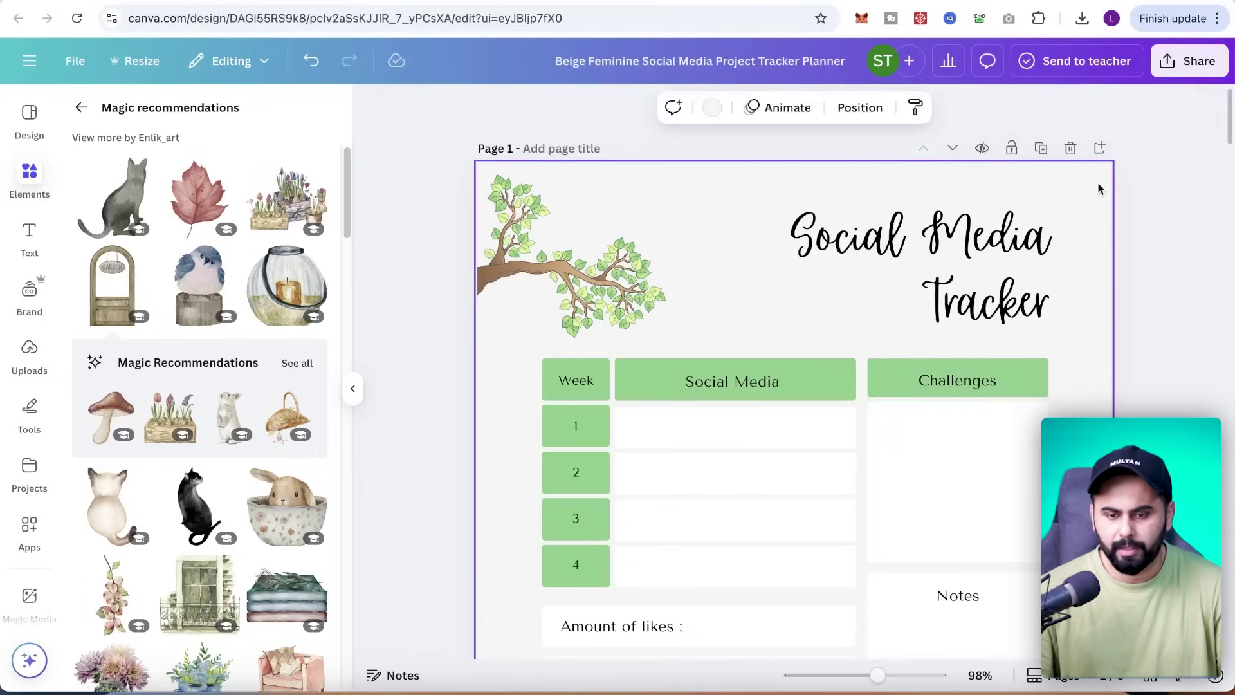
click(710, 107)
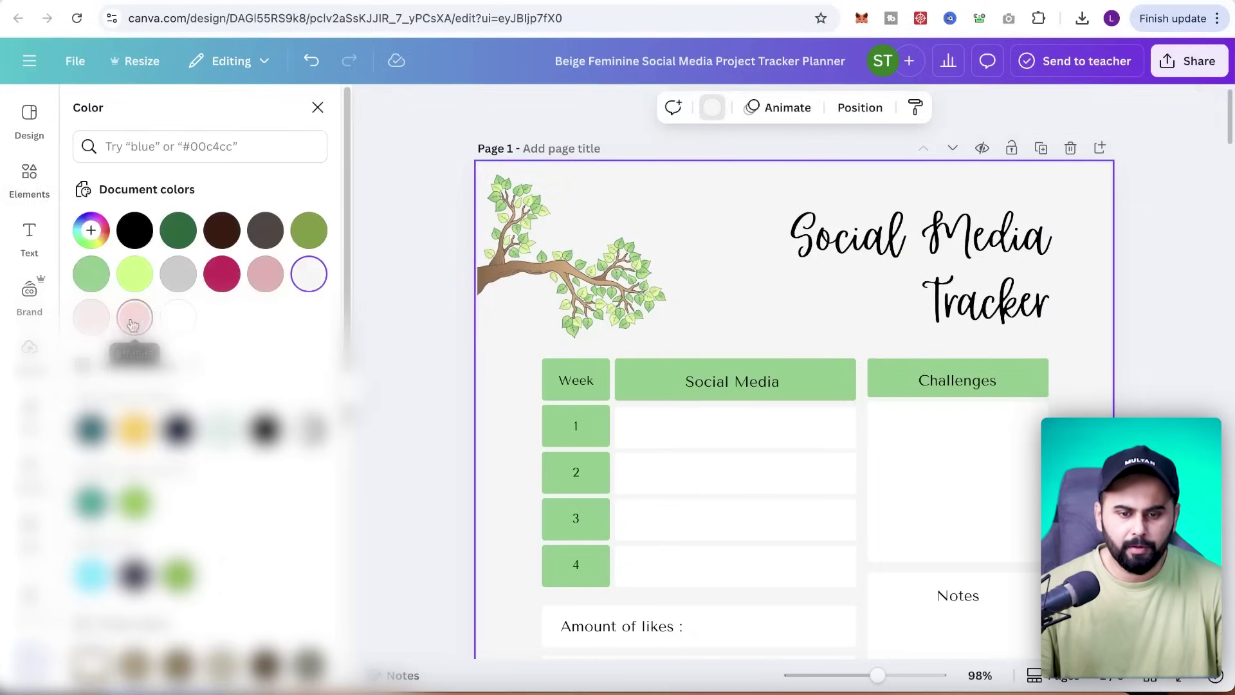
click(101, 326)
scroll(905, 427, down, 5)
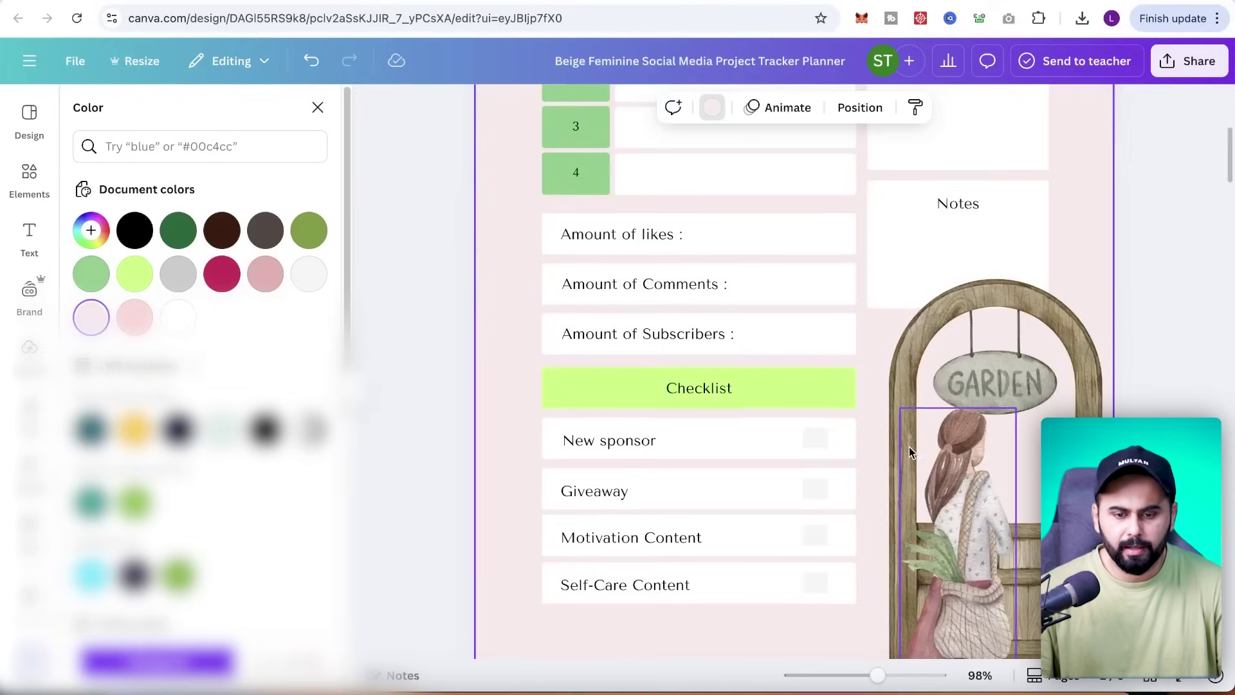
scroll(785, 458, up, 1)
click(91, 231)
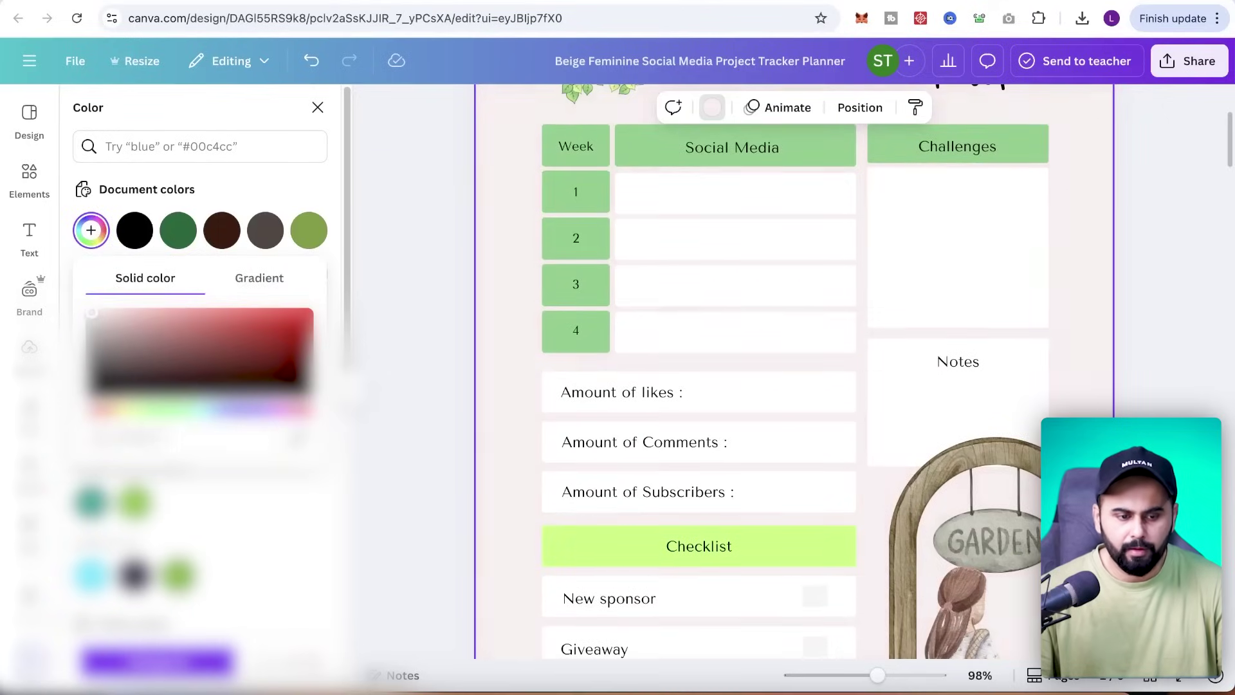
click(90, 313)
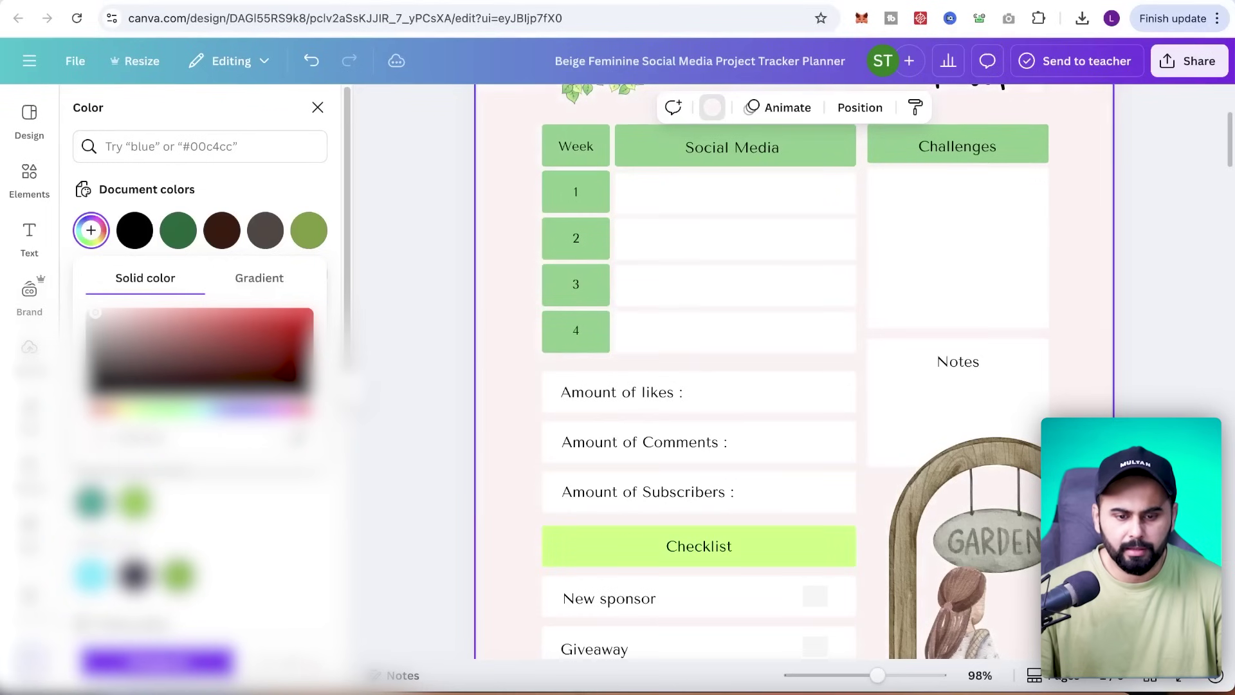
click(414, 290)
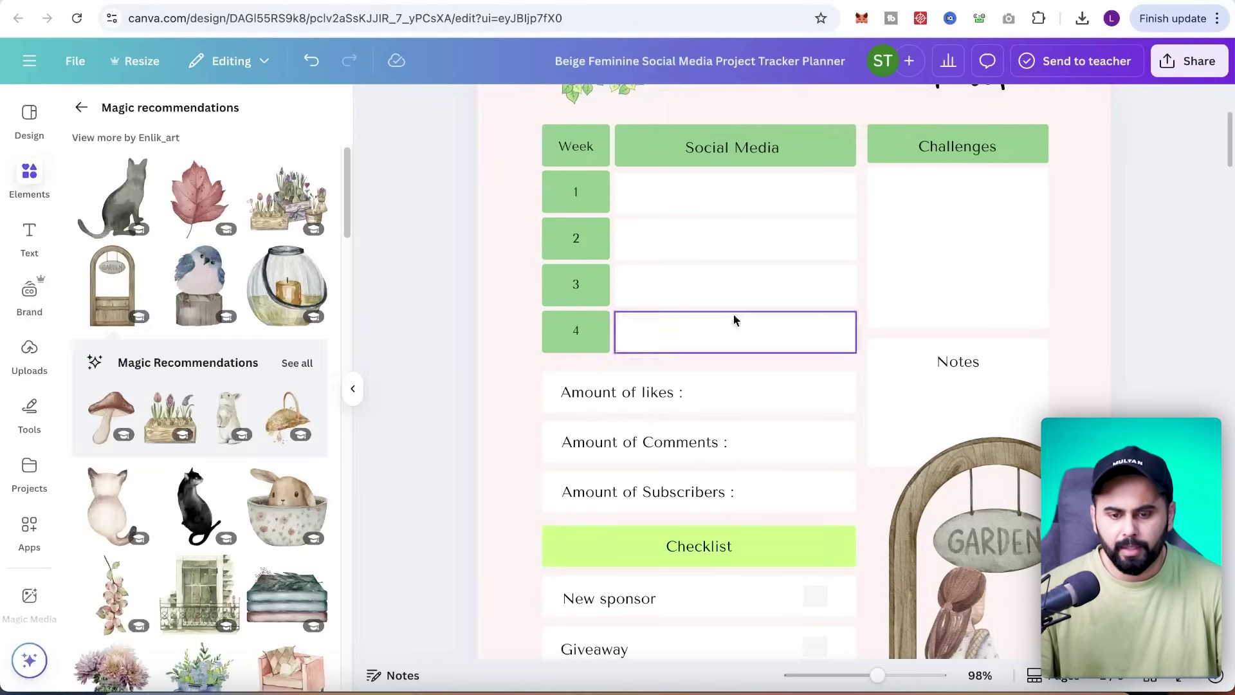
Step: Replace the cherry blossom branch with birds on page 2 with a copy of page 1's green leafy branch
scroll(513, 307, up, 6)
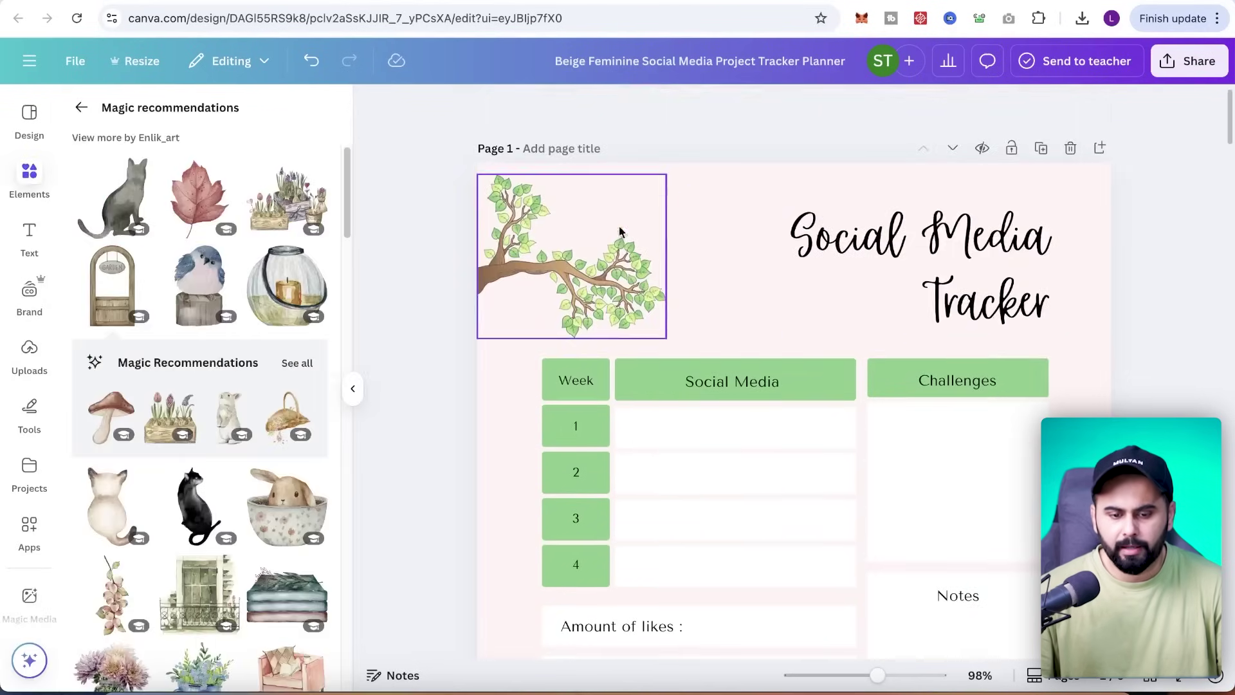
scroll(592, 519, down, 5)
scroll(704, 384, up, 5)
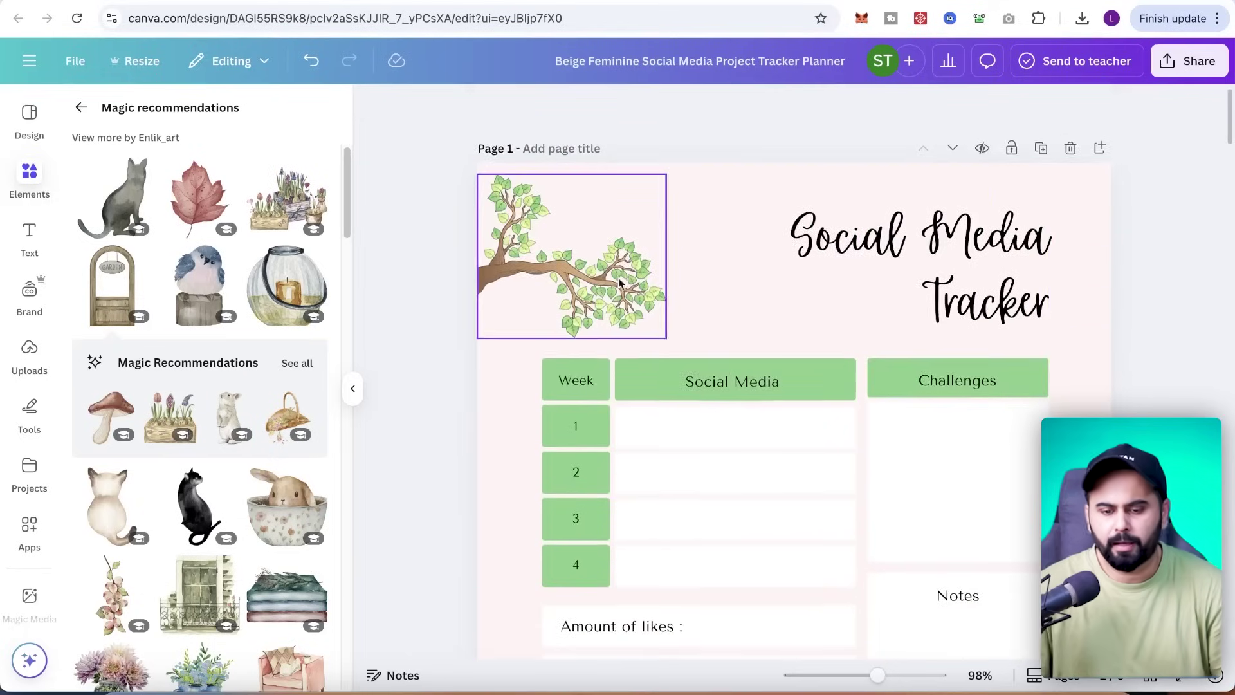
click(579, 270)
scroll(952, 348, down, 10)
scroll(974, 357, down, 2)
click(994, 392)
key(Delete)
key(ctrl+v)
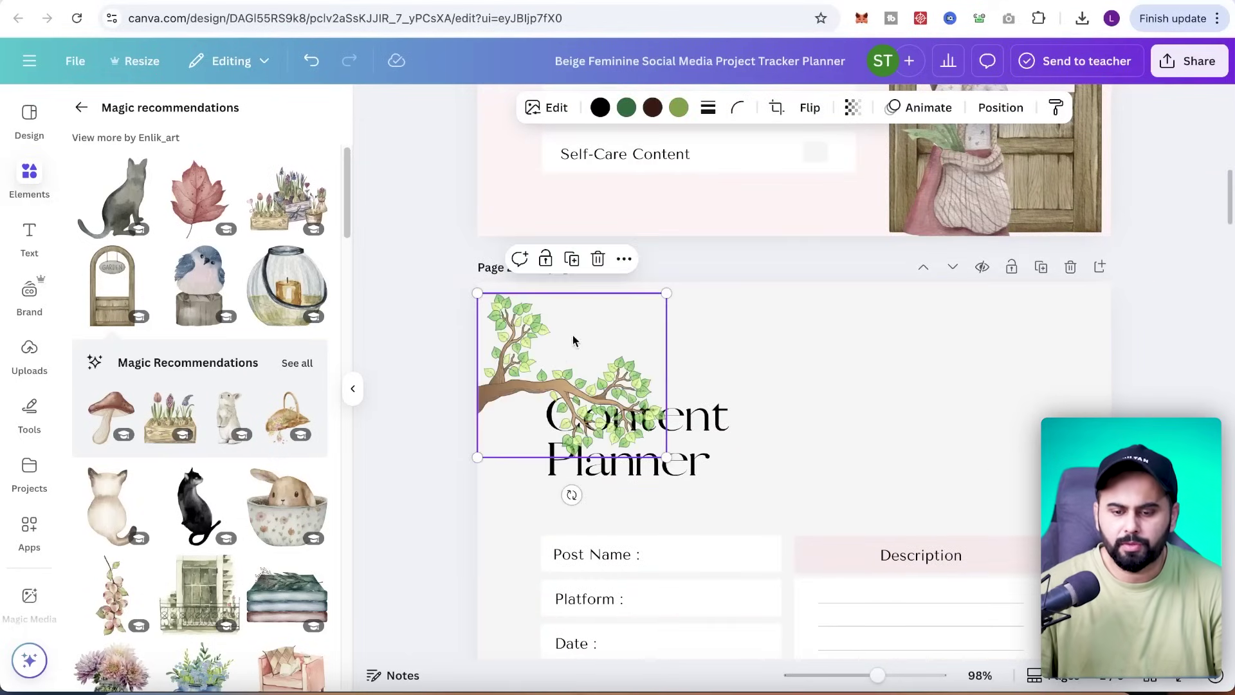
Step: Move the leafy branch copy to page 2's upper-right corner and flip it horizontally
drag(586, 343, 1030, 345)
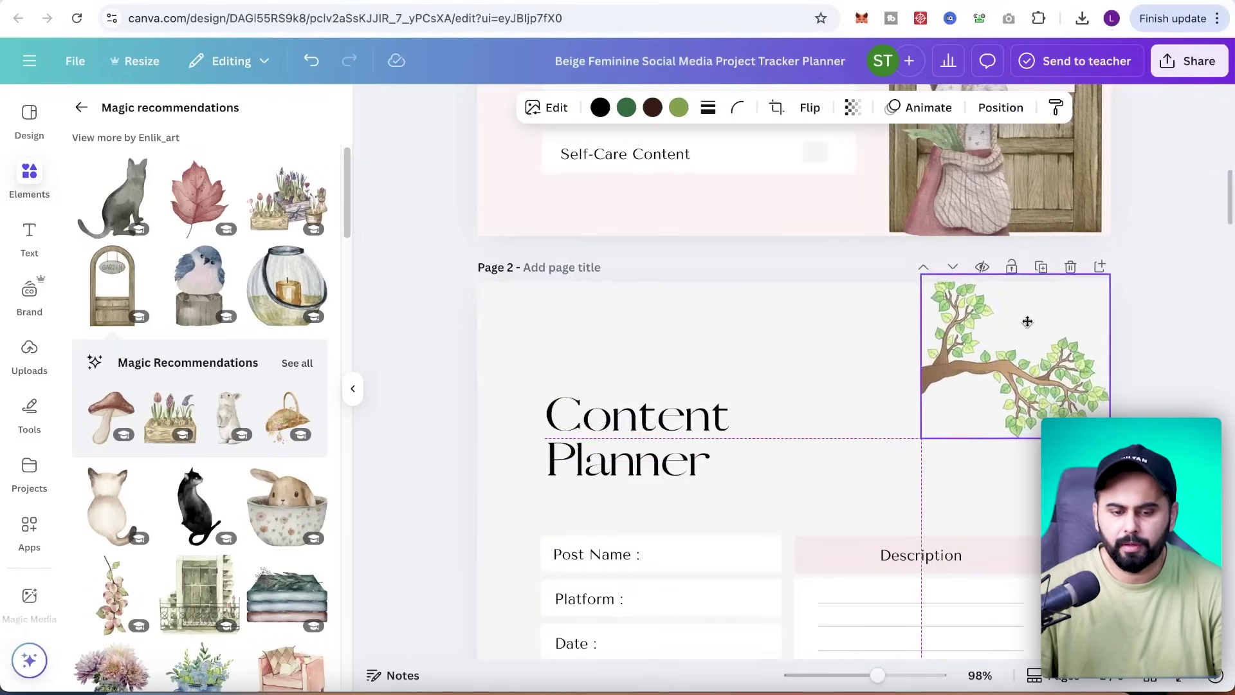
click(815, 116)
click(797, 150)
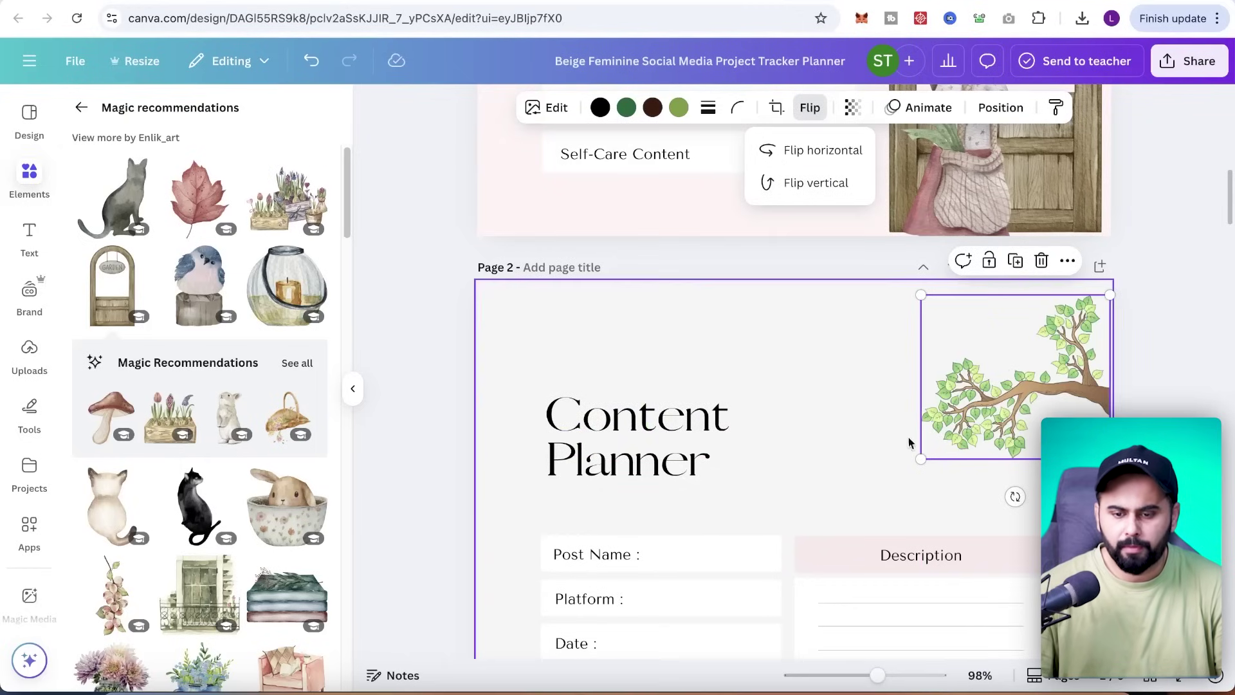
Step: Enlarge the leafy branch in page 2's upper-right corner, keeping it against the page edge
drag(922, 459, 876, 497)
mouse_move(1014, 416)
mouse_down()
mouse_move(1001, 417)
mouse_move(1013, 416)
mouse_up()
click(837, 386)
Step: Delete the framed blossoms, the woman illustration and the bare twigs below page 2's checklist
scroll(772, 441, down, 2)
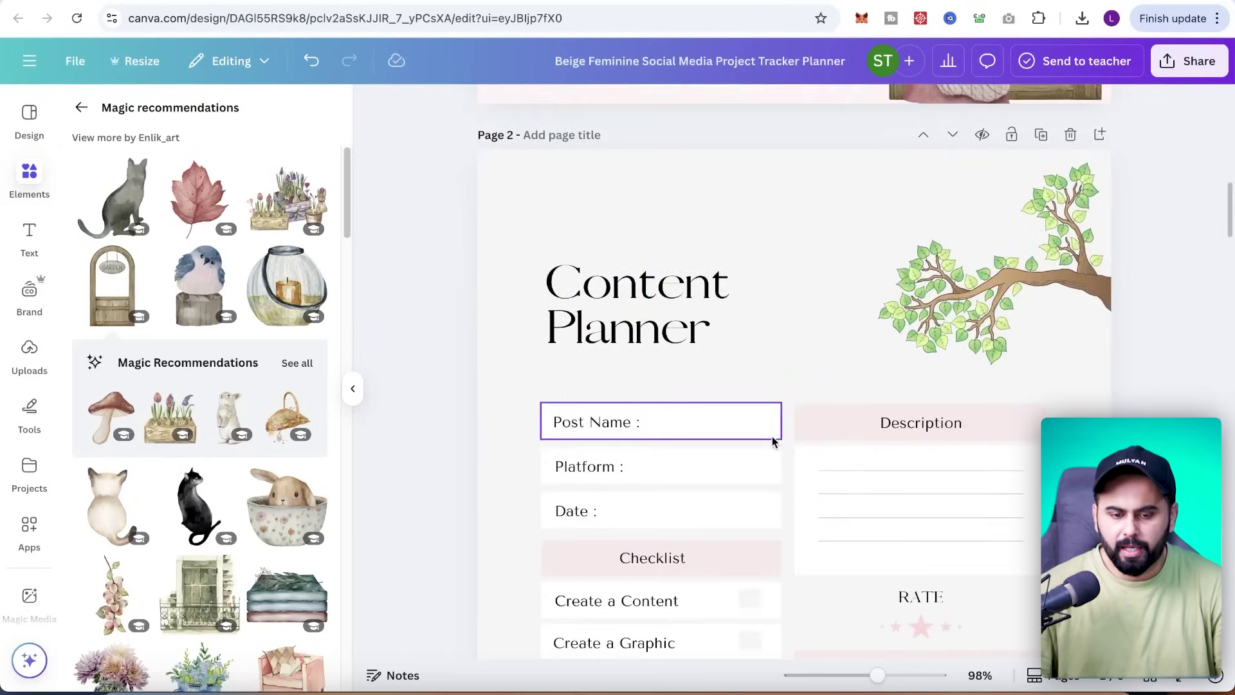
scroll(792, 457, down, 10)
scroll(740, 473, up, 7)
scroll(644, 482, down, 2)
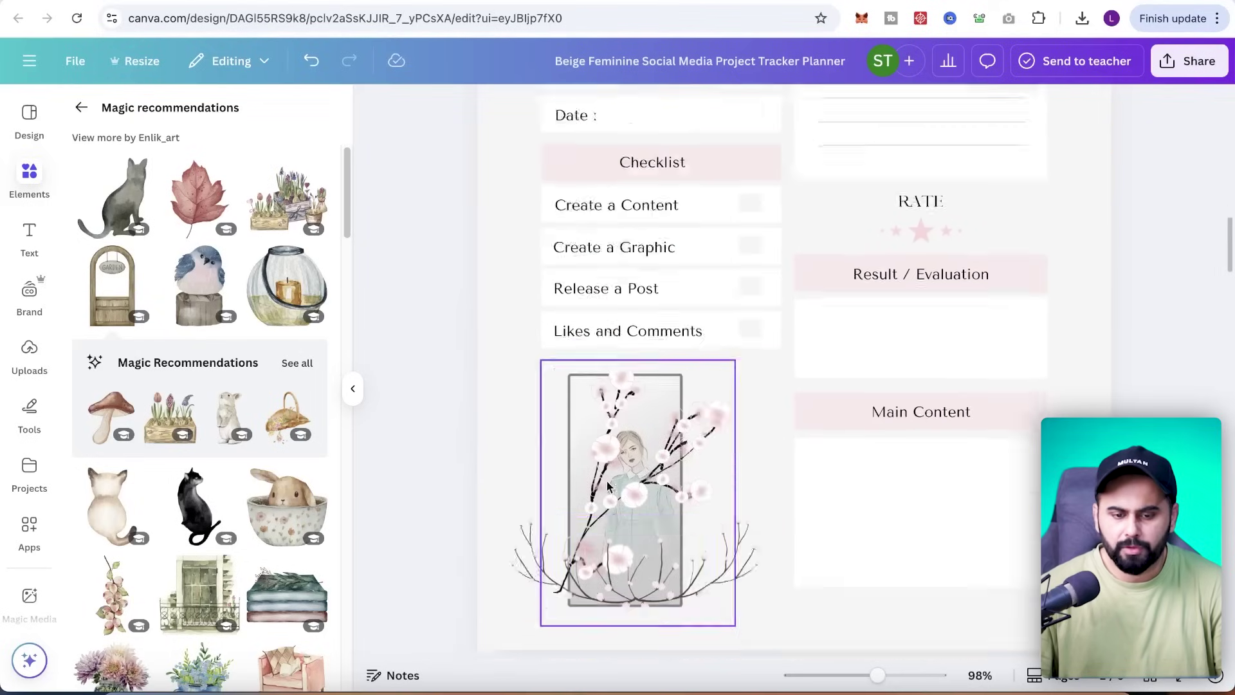
scroll(607, 486, down, 2)
click(645, 416)
click(664, 231)
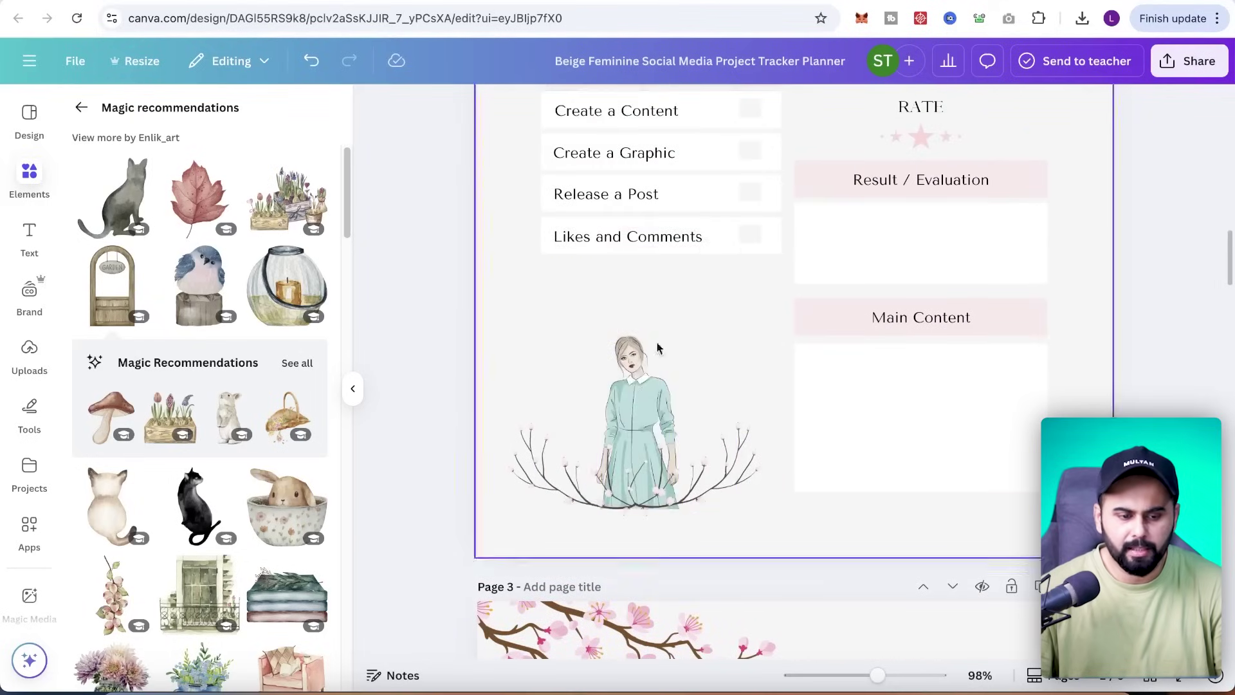
click(669, 386)
key(Delete)
click(666, 387)
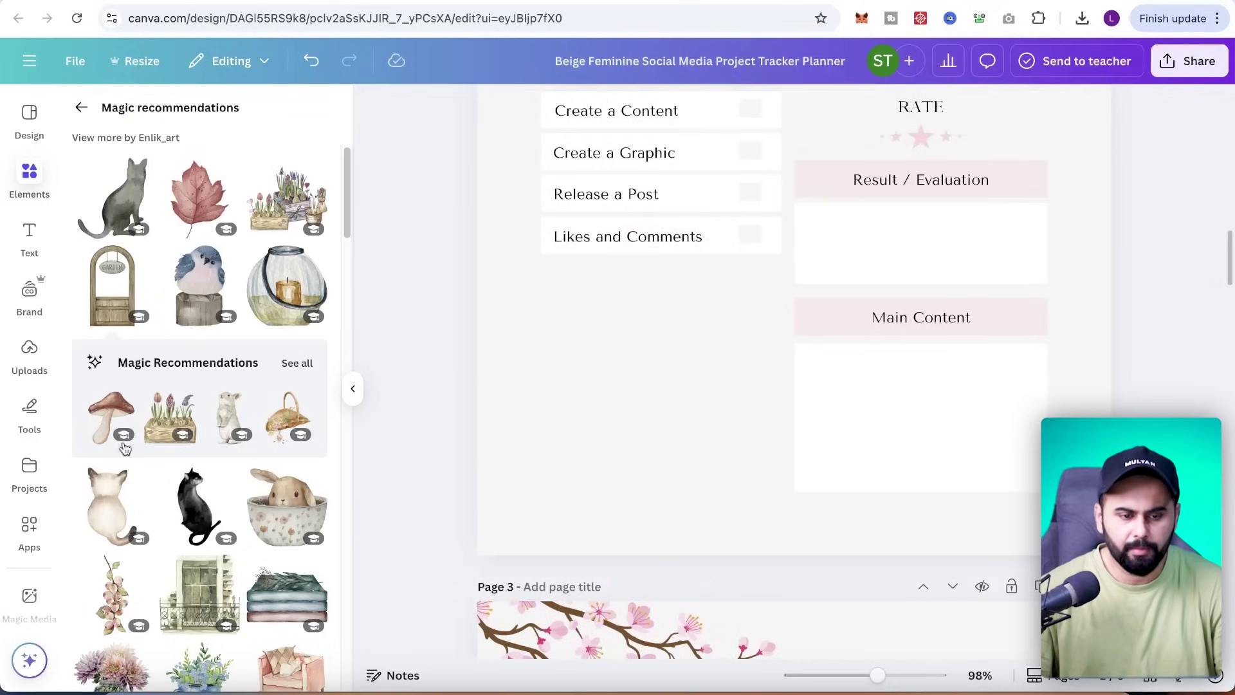
Step: Add the watercolor flower crates graphic to page 2, shrink it and place it in the page's lower-left corner
click(288, 205)
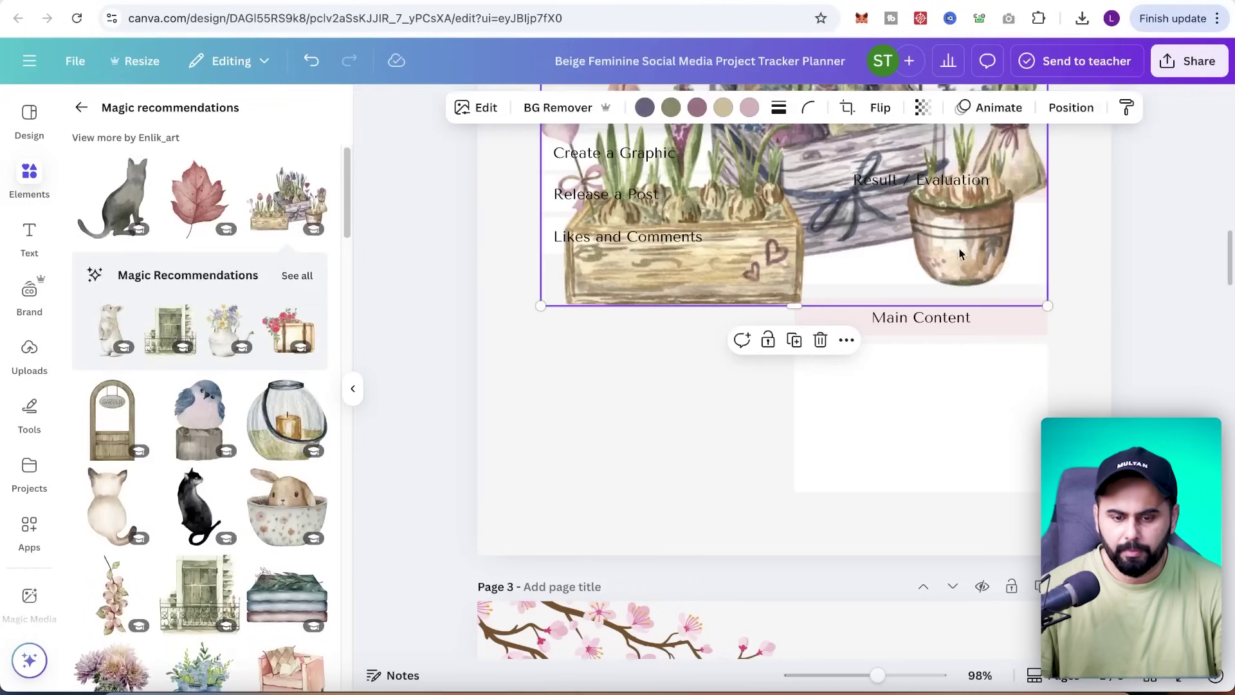
drag(926, 585, 654, 361)
drag(547, 277, 606, 456)
drag(717, 367, 770, 328)
drag(714, 414, 688, 412)
click(1141, 329)
Step: Review the customized layouts of pages 1 and 2, checking the graphics, green boxes, title and background
scroll(1018, 446, up, 5)
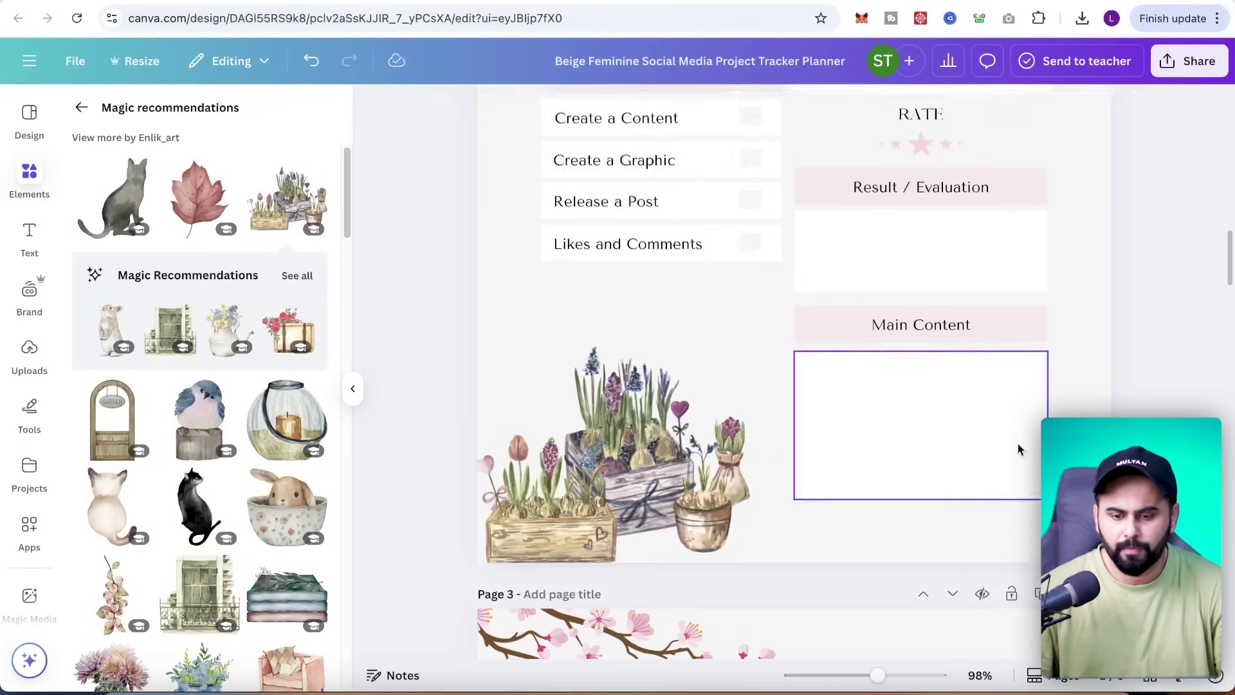
scroll(690, 472, up, 2)
scroll(567, 386, down, 5)
scroll(718, 425, up, 12)
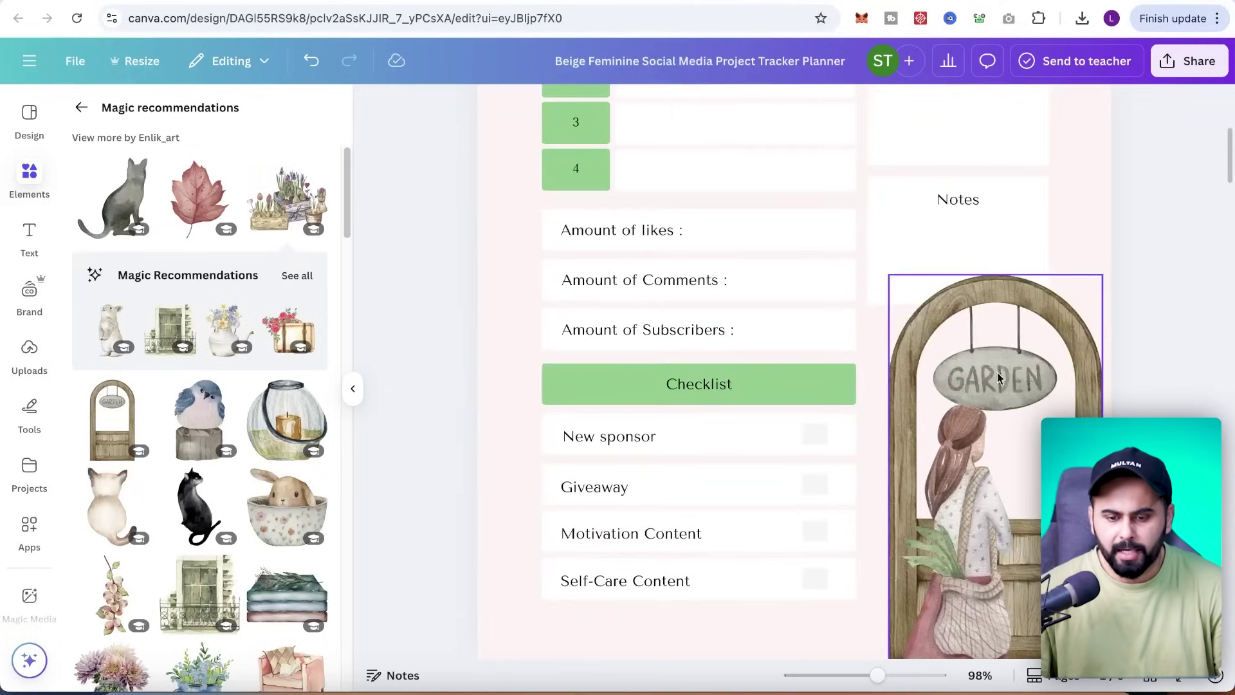
scroll(998, 378, up, 5)
scroll(1094, 419, down, 5)
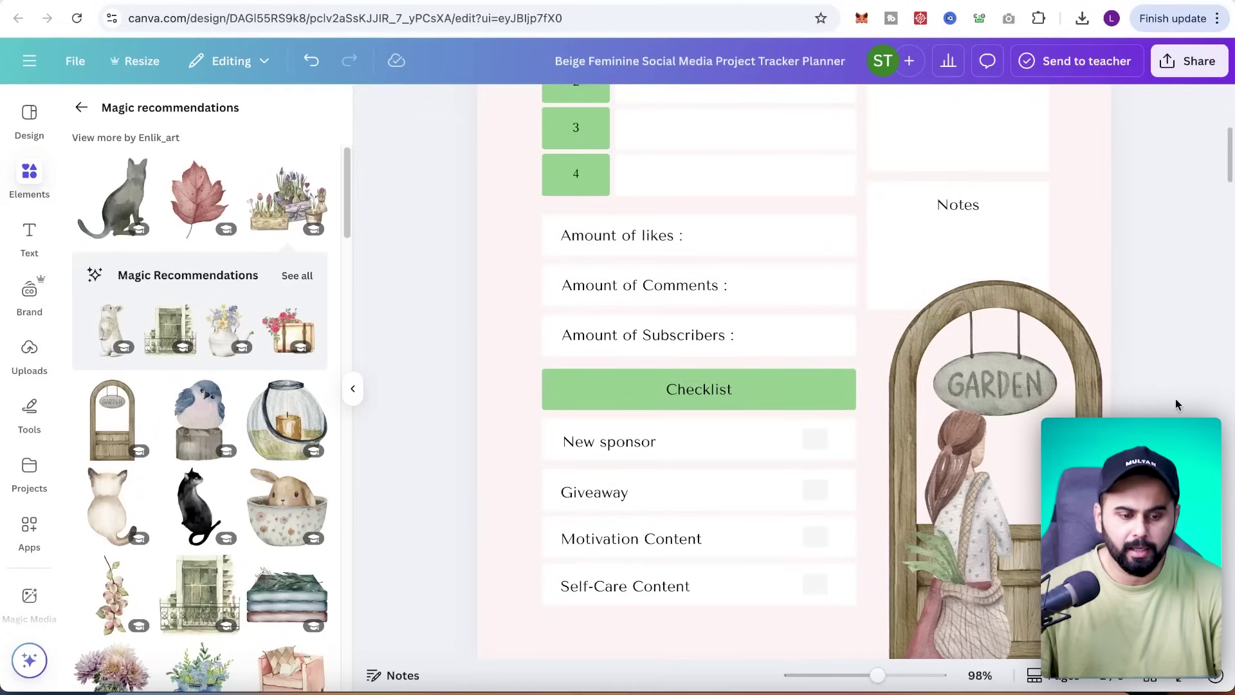
scroll(794, 417, up, 5)
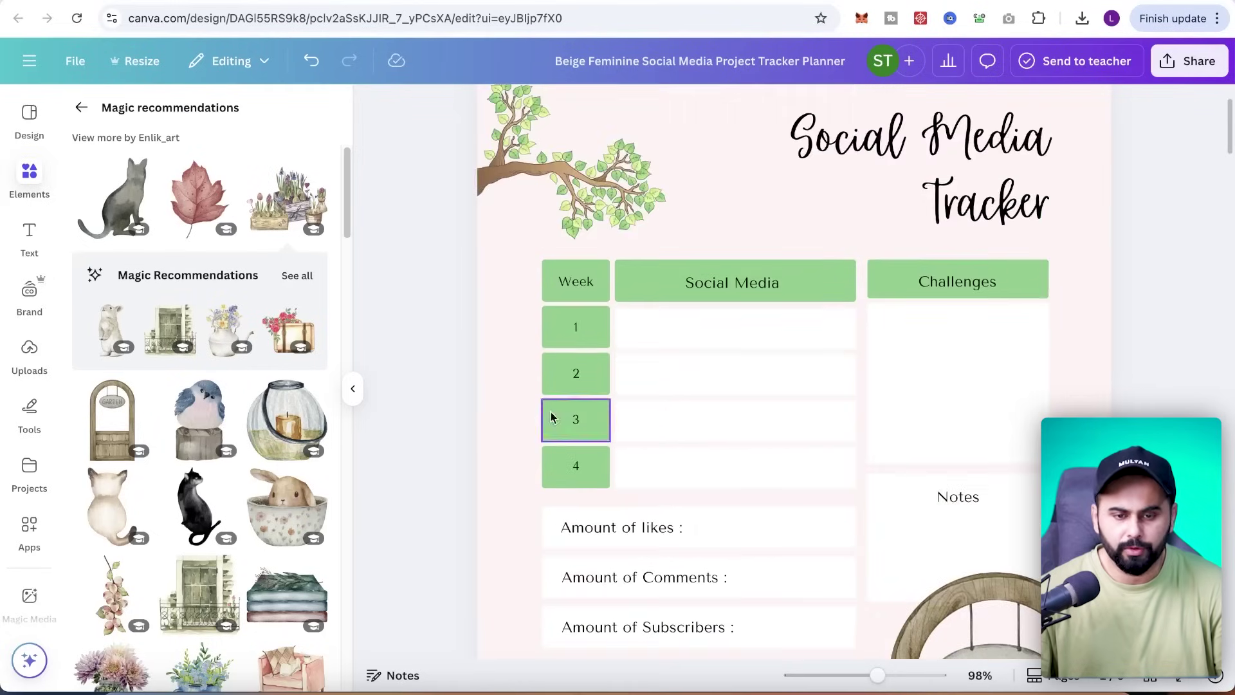
scroll(687, 410, down, 2)
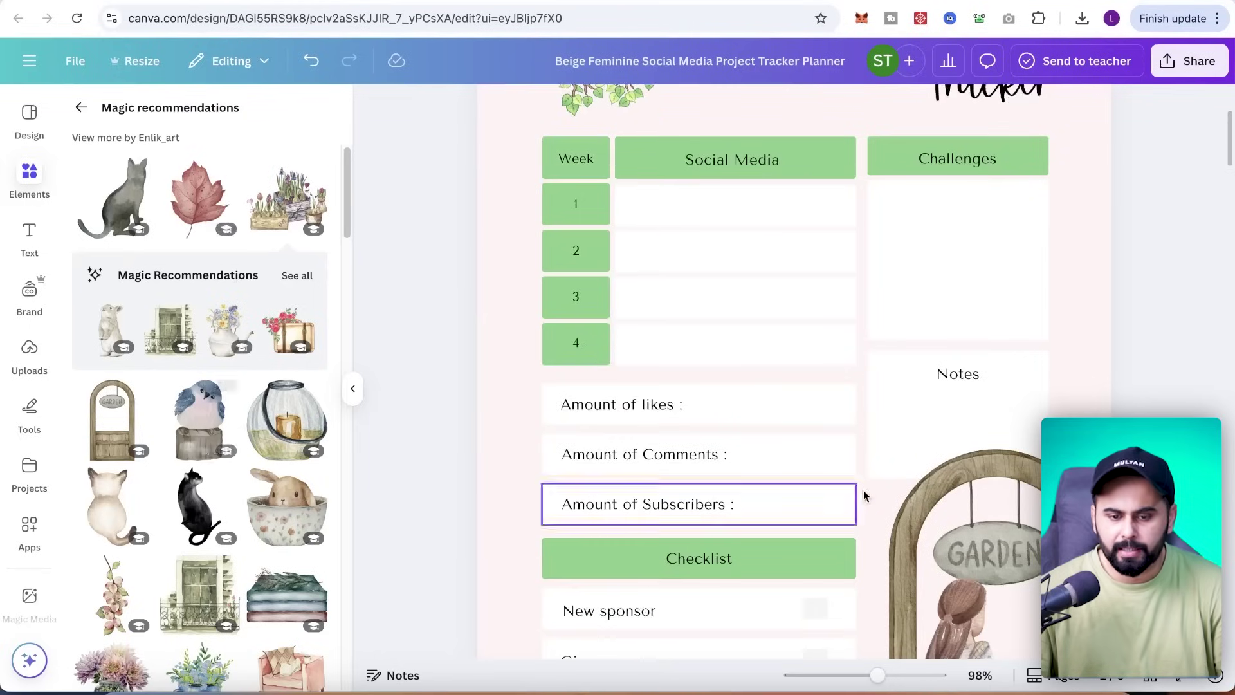
scroll(538, 453, down, 2)
scroll(800, 211, up, 5)
scroll(786, 367, down, 5)
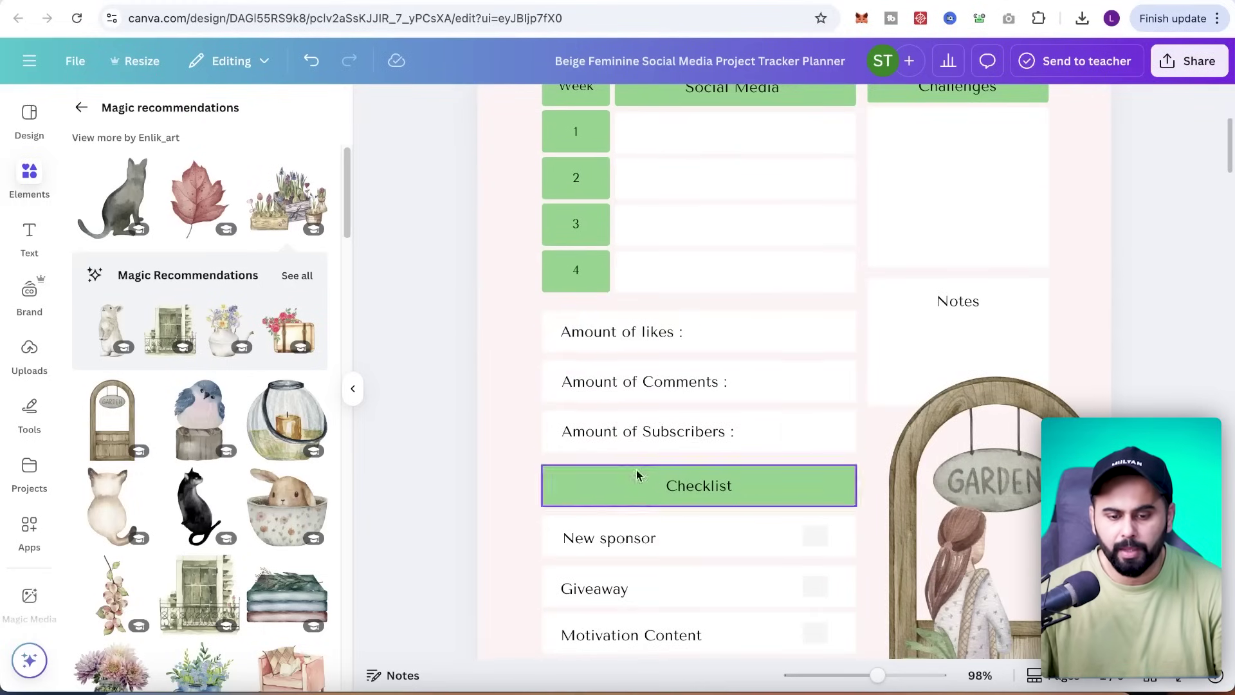
scroll(712, 477, down, 2)
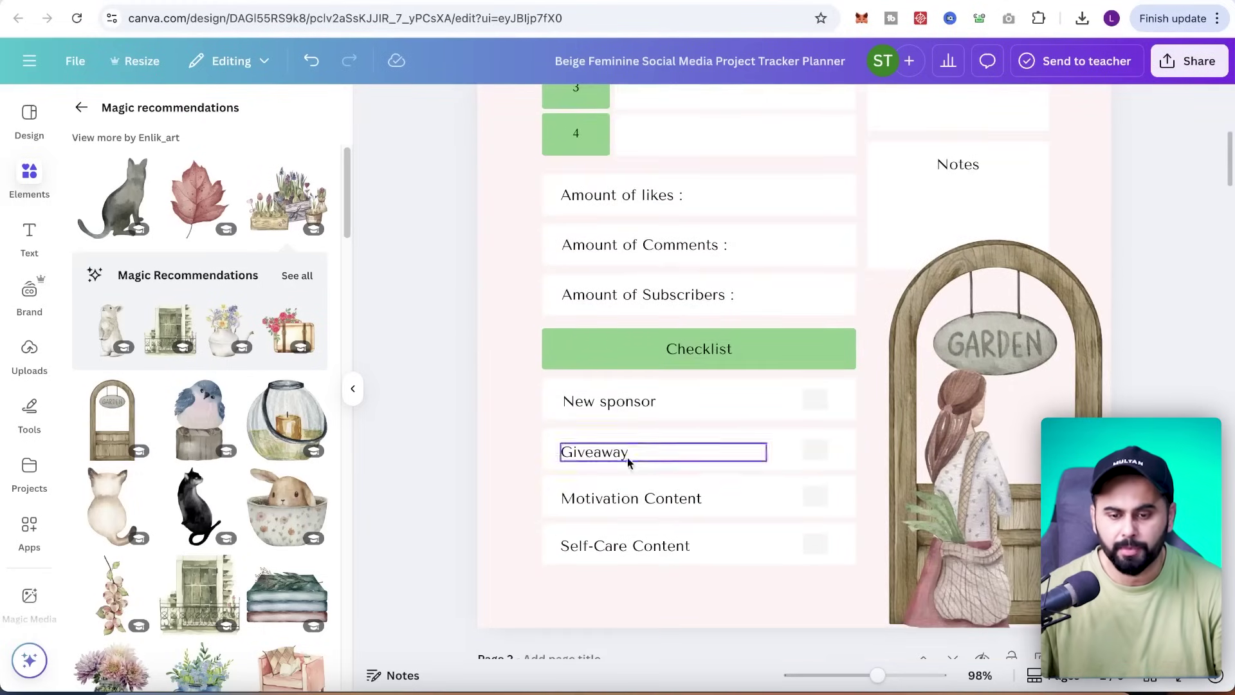
Step: Create a public template link for sharing the planner design
scroll(830, 464, up, 7)
click(1171, 66)
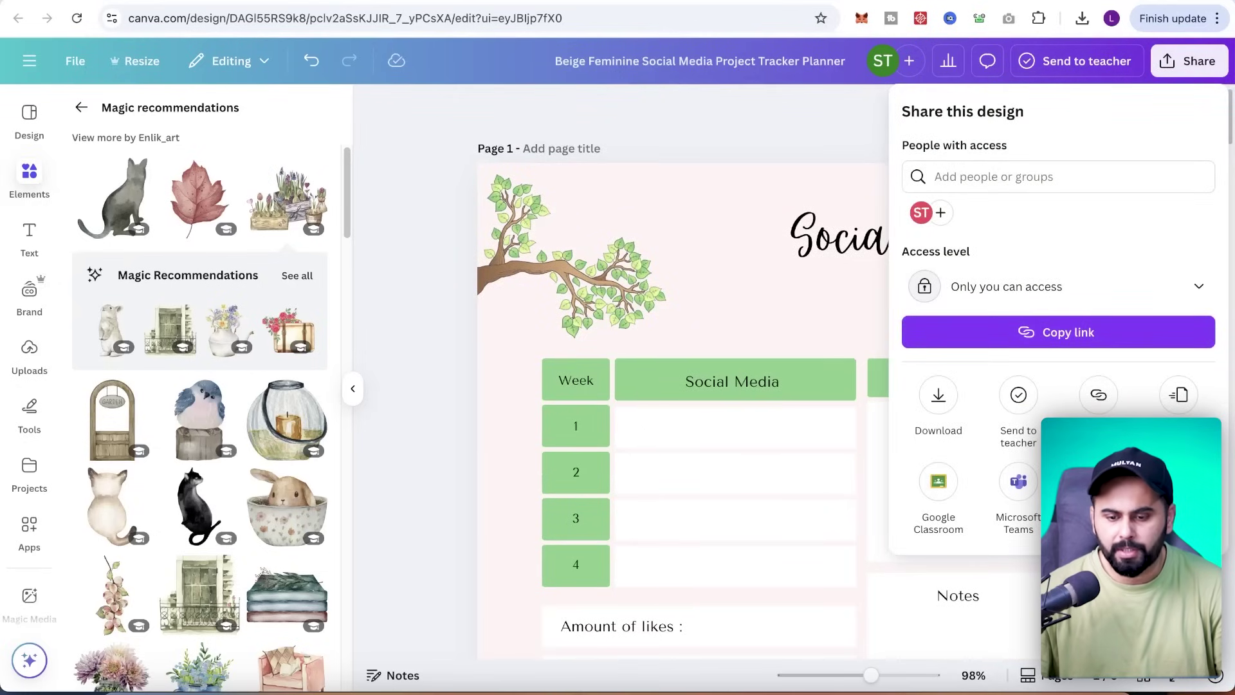
click(1179, 484)
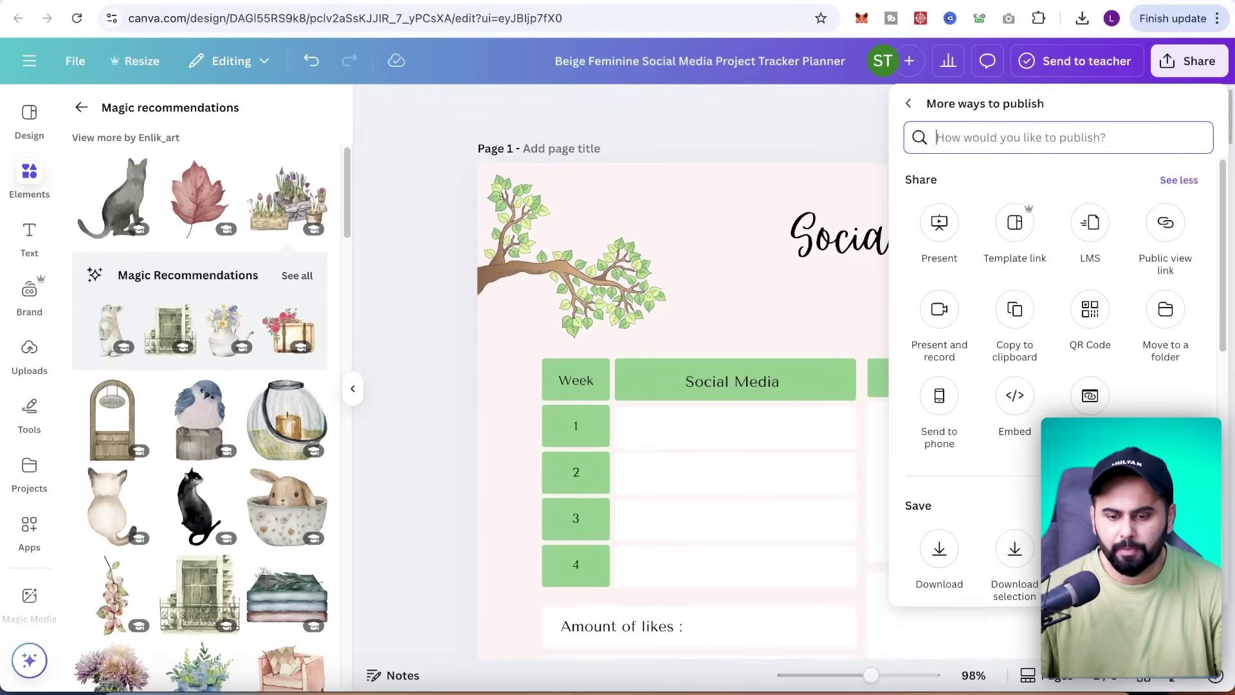
click(1016, 224)
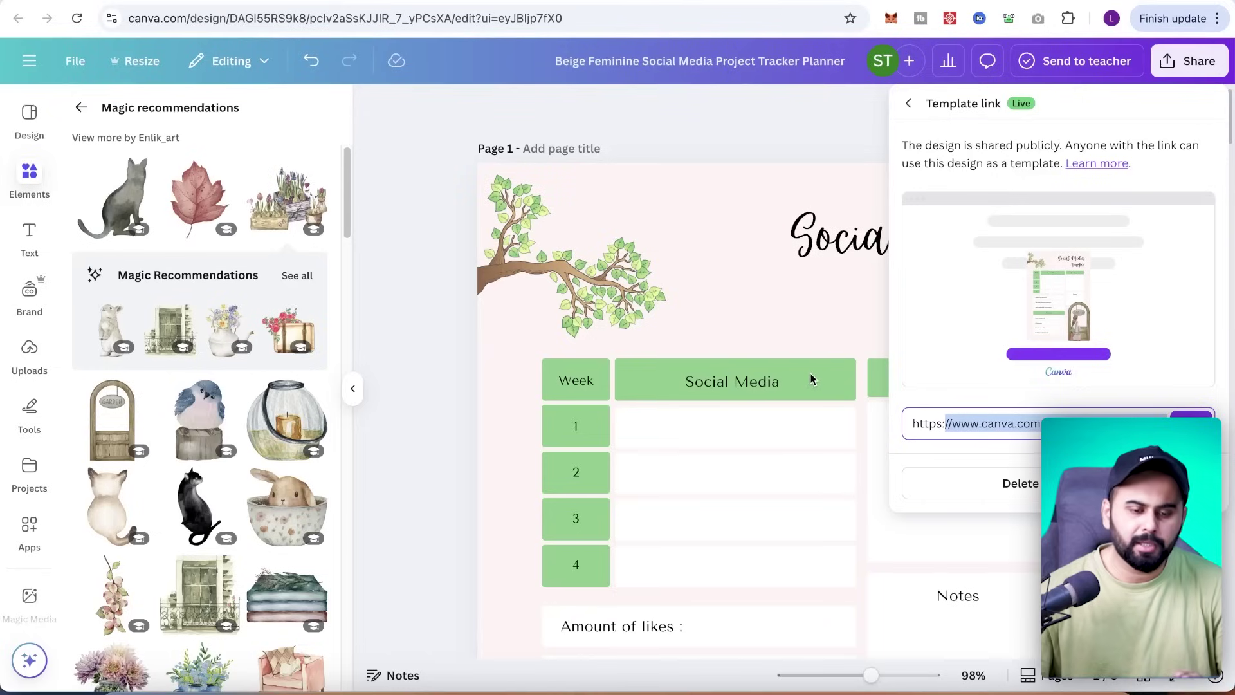
click(677, 120)
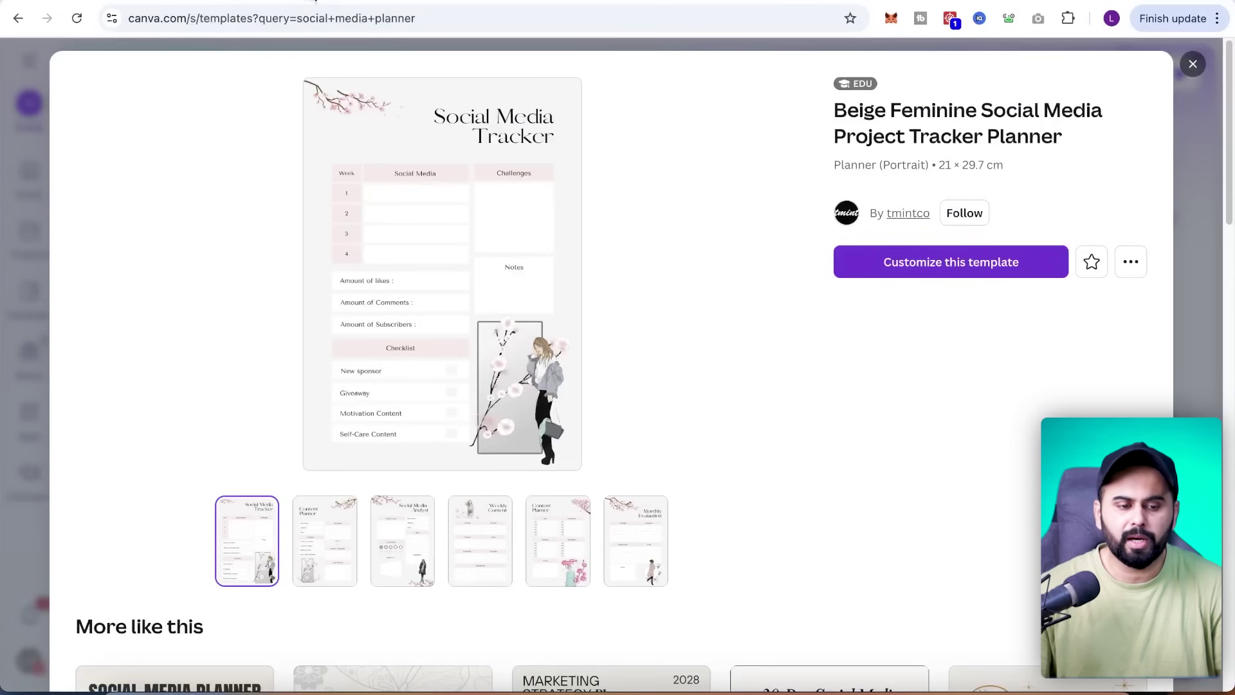
Step: Close the planner template preview, search the templates for "book cover" and browse the designs
click(1193, 64)
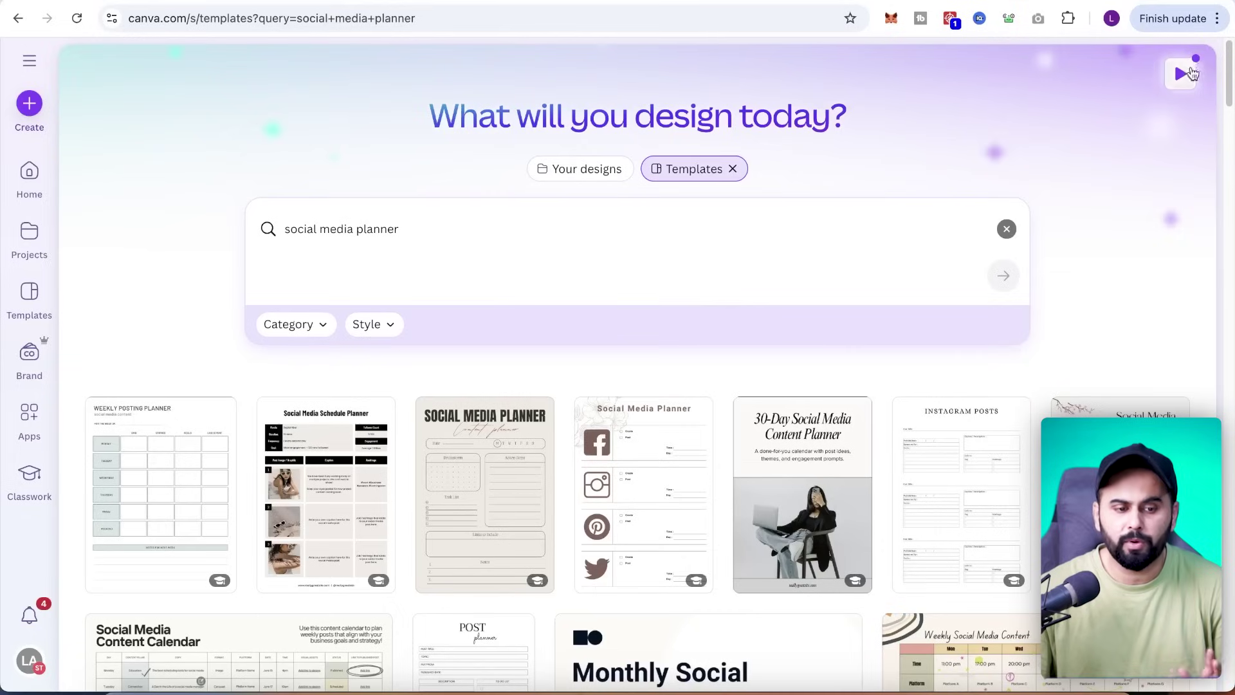
click(492, 239)
text(book)
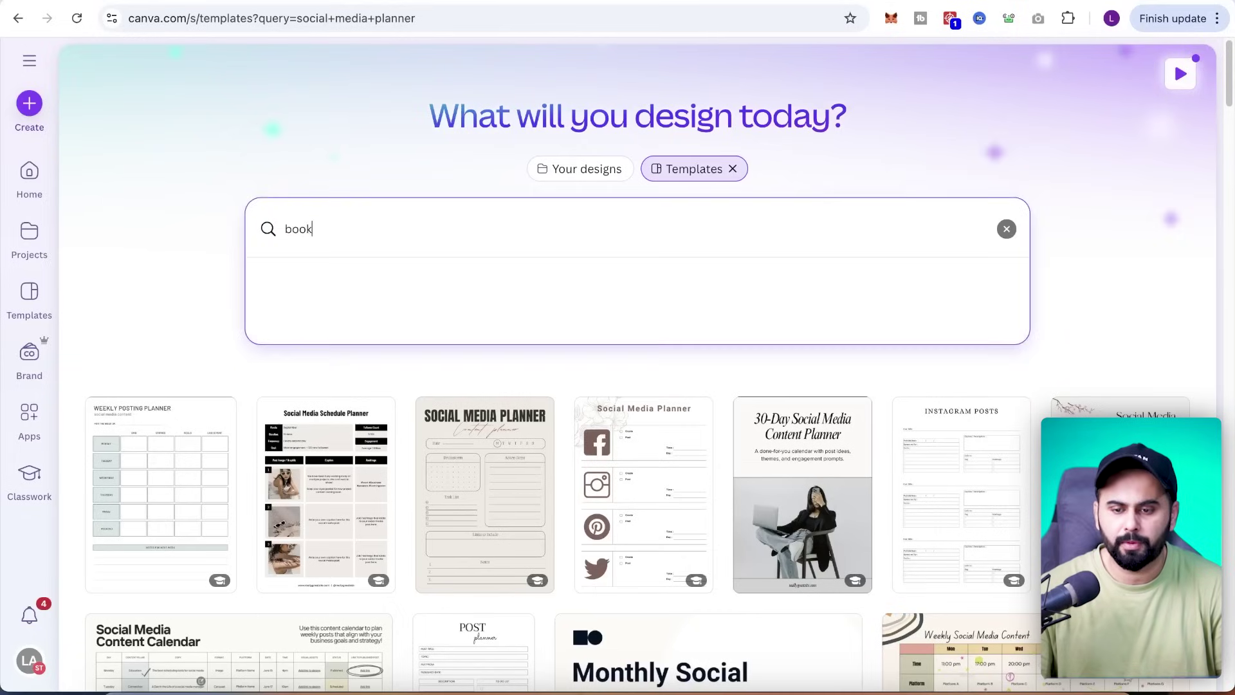
text( cover)
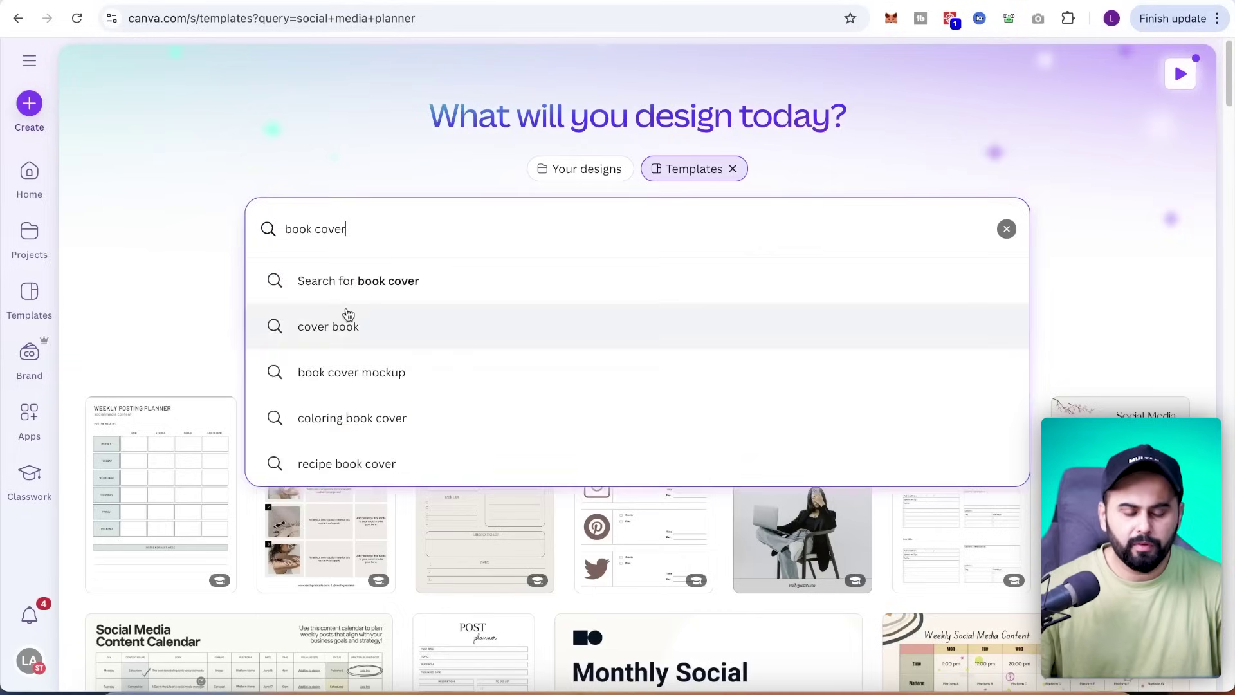
key(Return)
scroll(412, 326, down, 8)
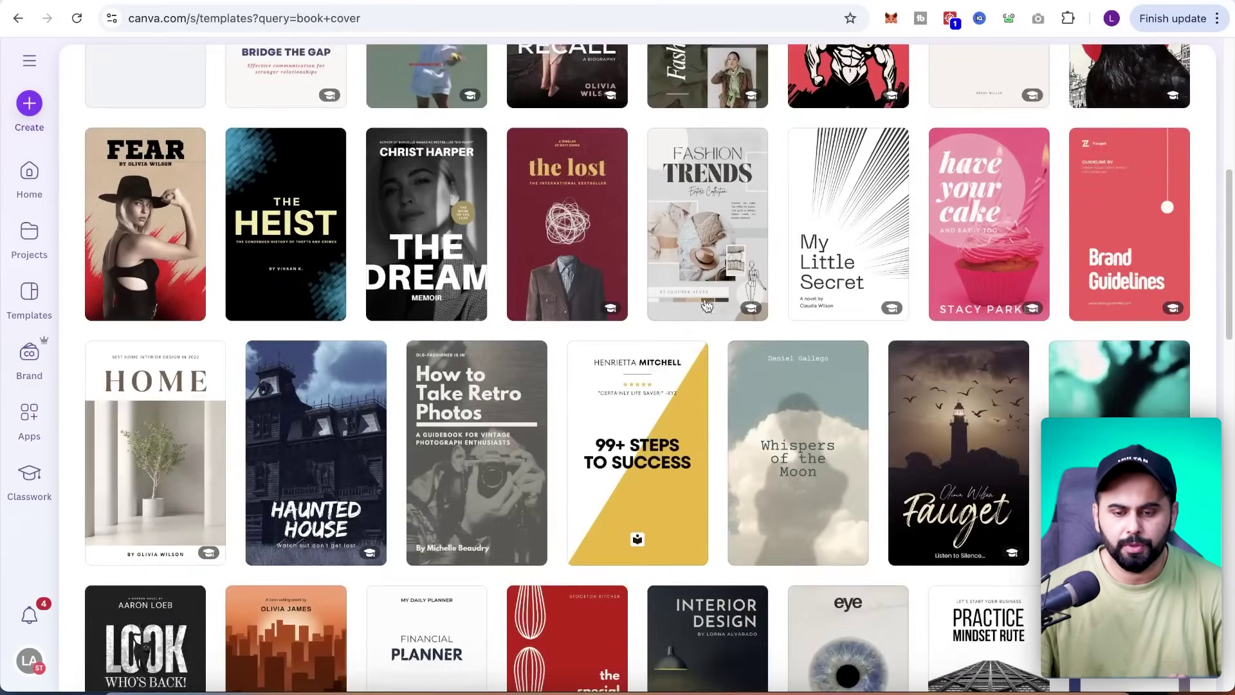
scroll(669, 403, down, 5)
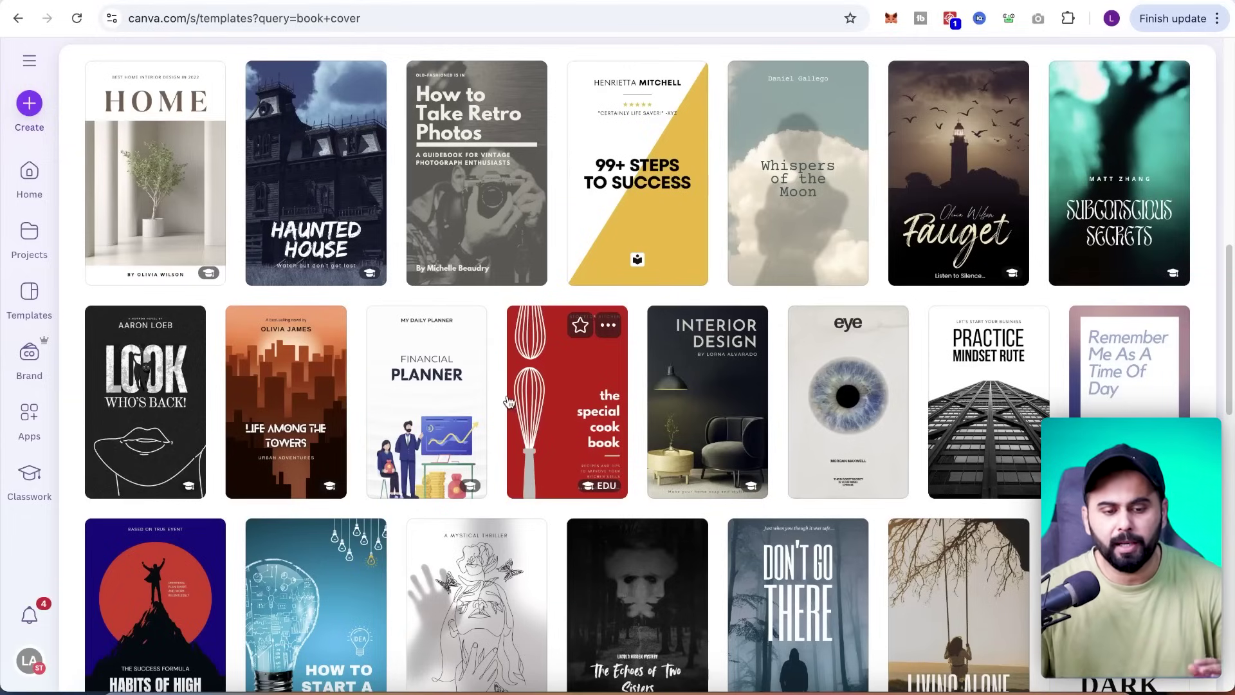
scroll(557, 385, up, 12)
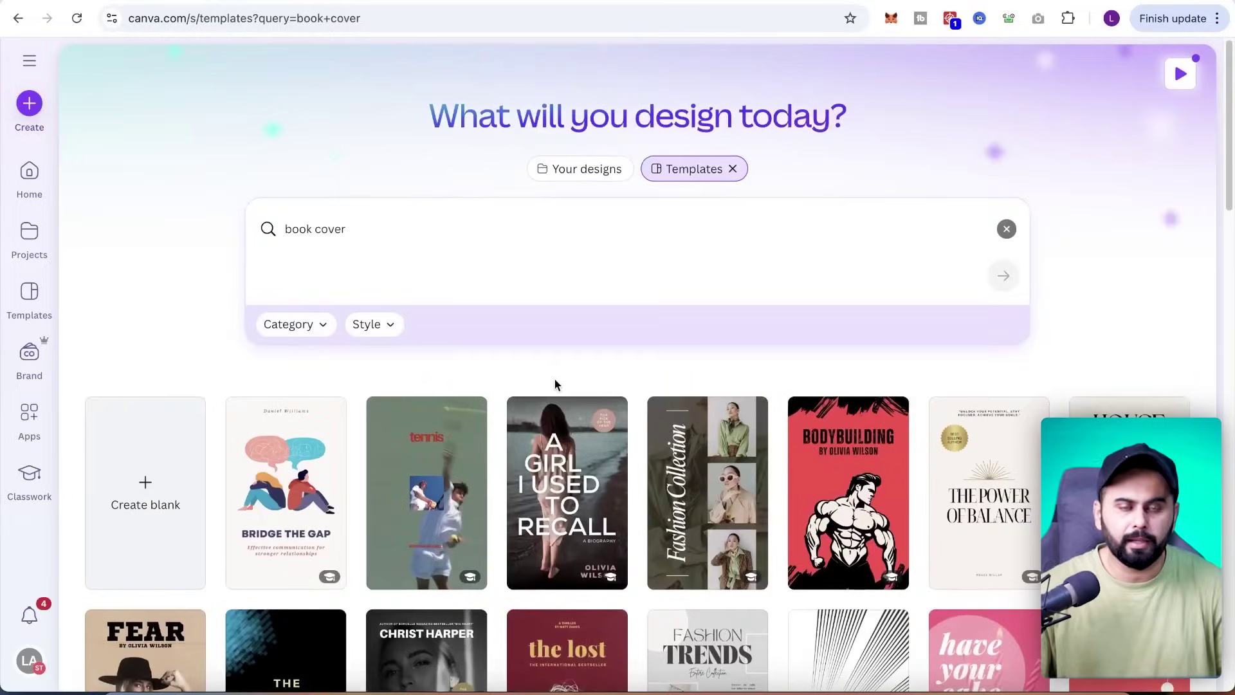